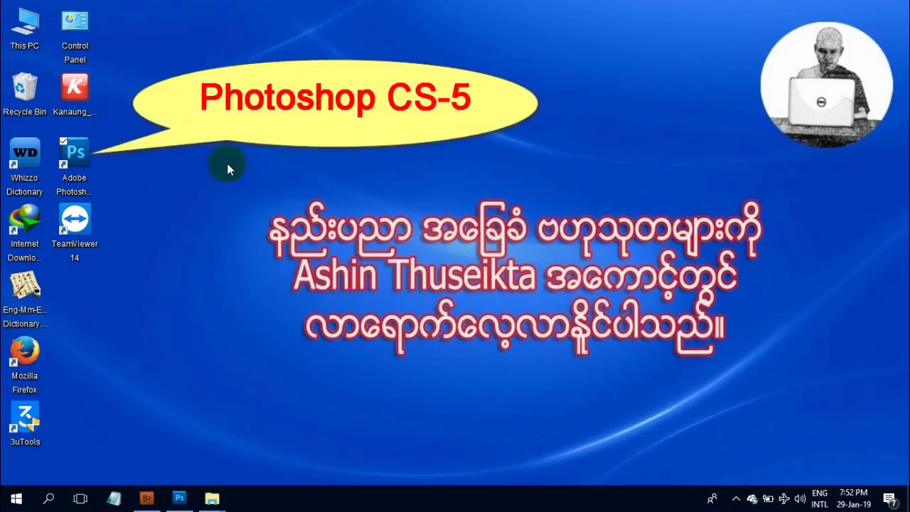
# - Launch Adobe Photoshop CS5 from its desktop shortcut
pyautogui.doubleClick(75, 153)
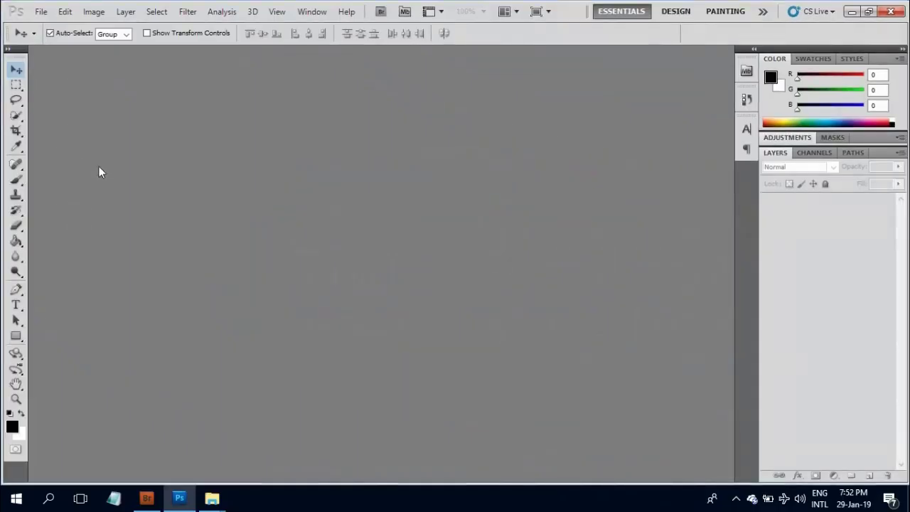
# - Open both Lesson-17 JPG images together
pyautogui.click(42, 12)
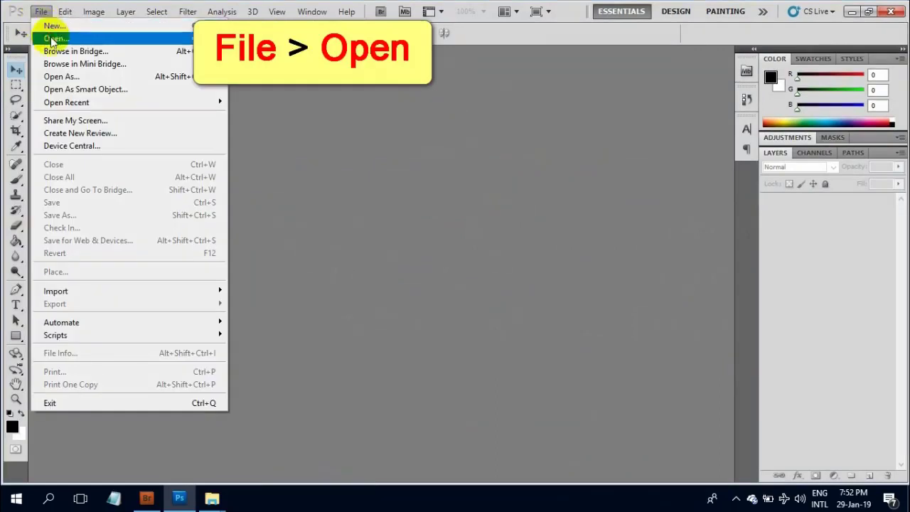
pyautogui.click(50, 38)
pyautogui.moveTo(528, 204)
pyautogui.mouseDown()
pyautogui.moveTo(431, 146)
pyautogui.moveTo(345, 116)
pyautogui.mouseUp()
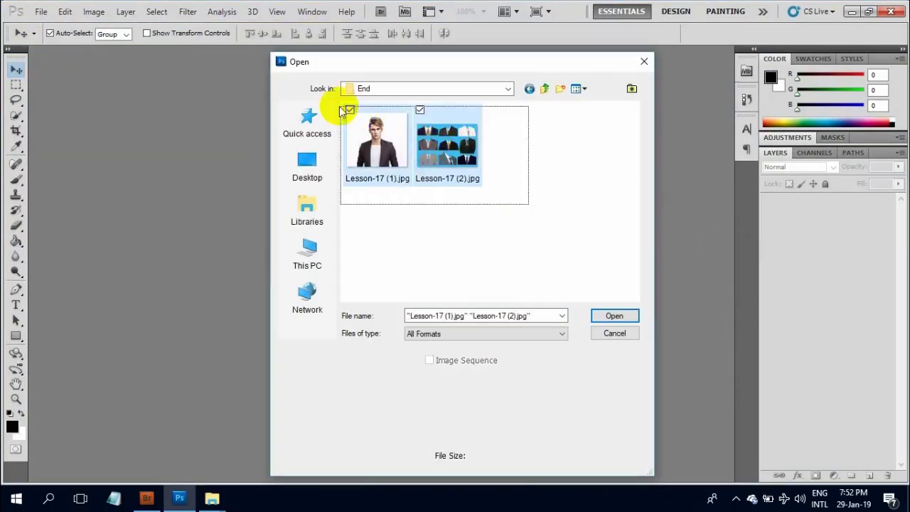
pyautogui.click(615, 315)
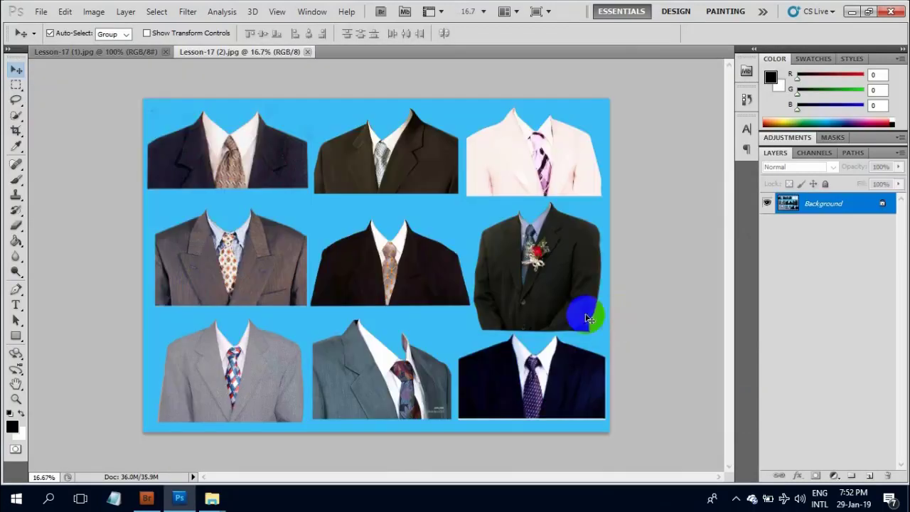
# - In Lesson-17 (1), convert the locked Background into the editable Layer 0
pyautogui.click(117, 52)
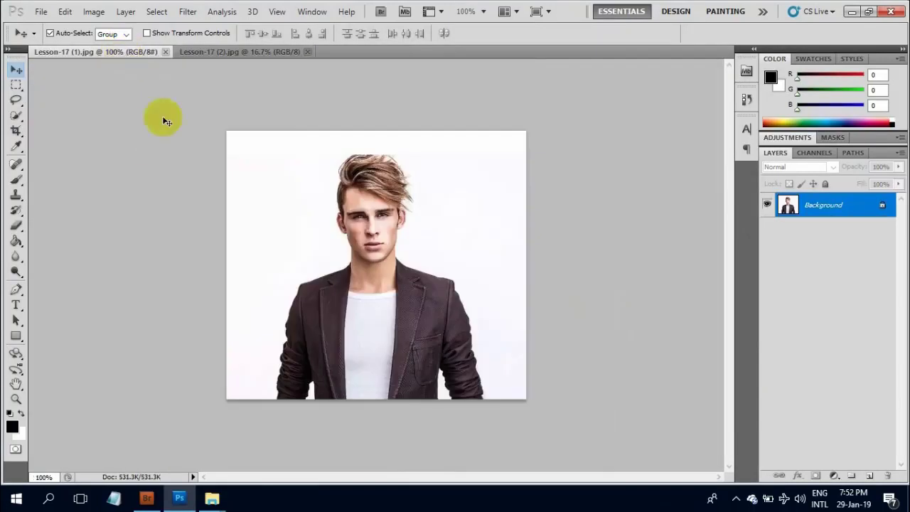
pyautogui.moveTo(332, 317)
pyautogui.mouseDown()
pyautogui.moveTo(346, 328)
pyautogui.moveTo(375, 321)
pyautogui.moveTo(412, 345)
pyautogui.mouseUp()
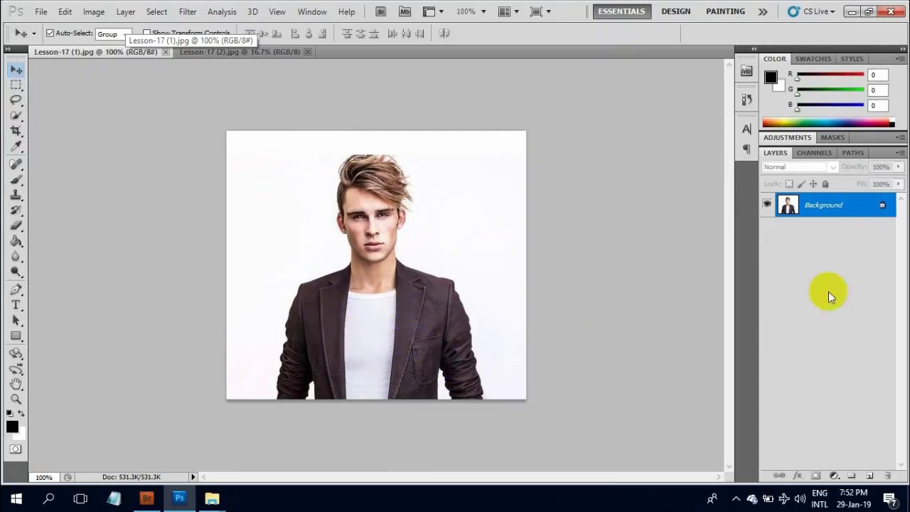
pyautogui.doubleClick(853, 205)
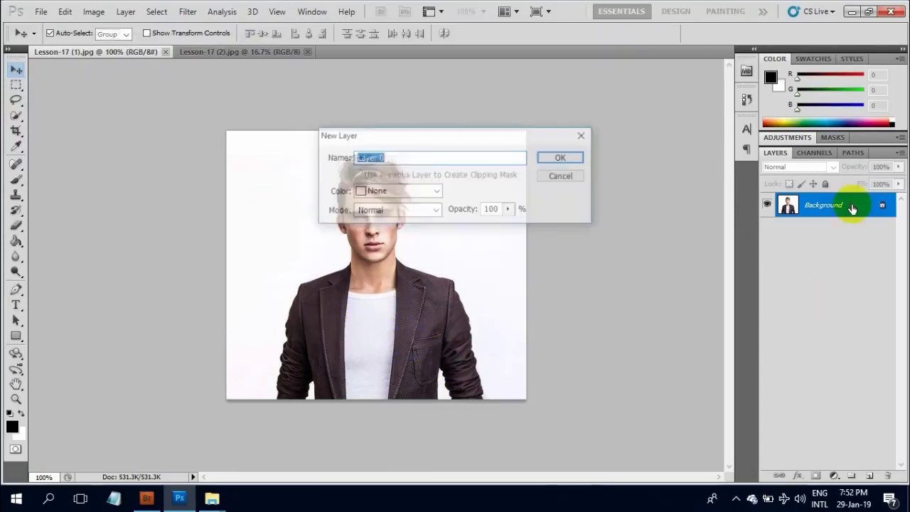
pyautogui.click(563, 158)
# - Quick-select and copy the bottom-left light grey suit, then return to Lesson-17 (1)
pyautogui.click(294, 53)
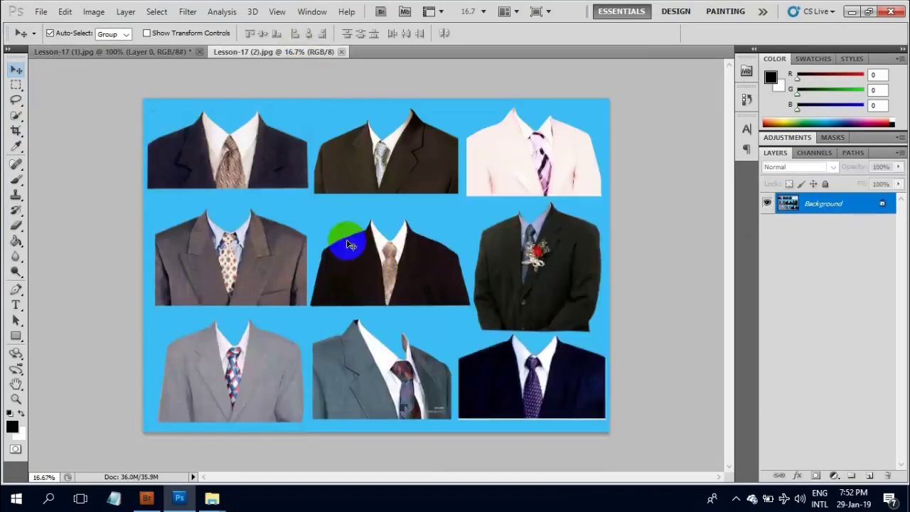
pyautogui.moveTo(349, 245); pyautogui.dragTo(479, 289)
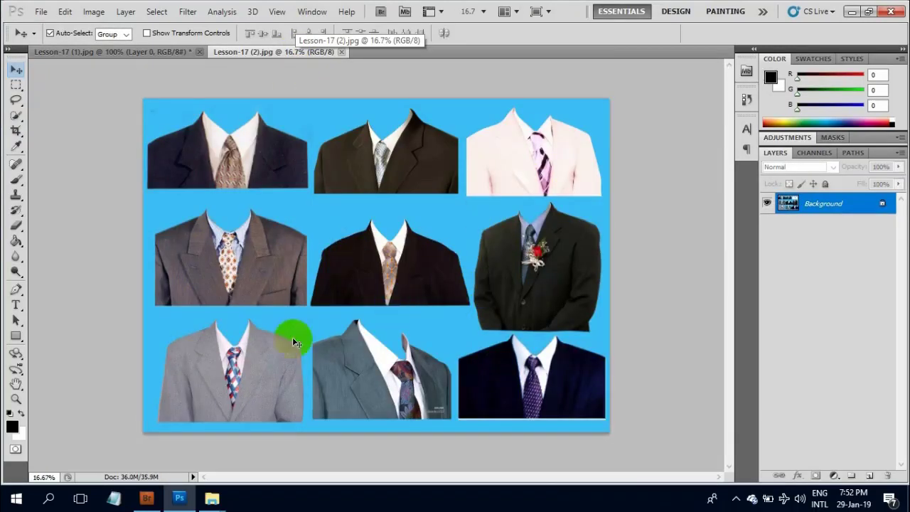
pyautogui.click(17, 116)
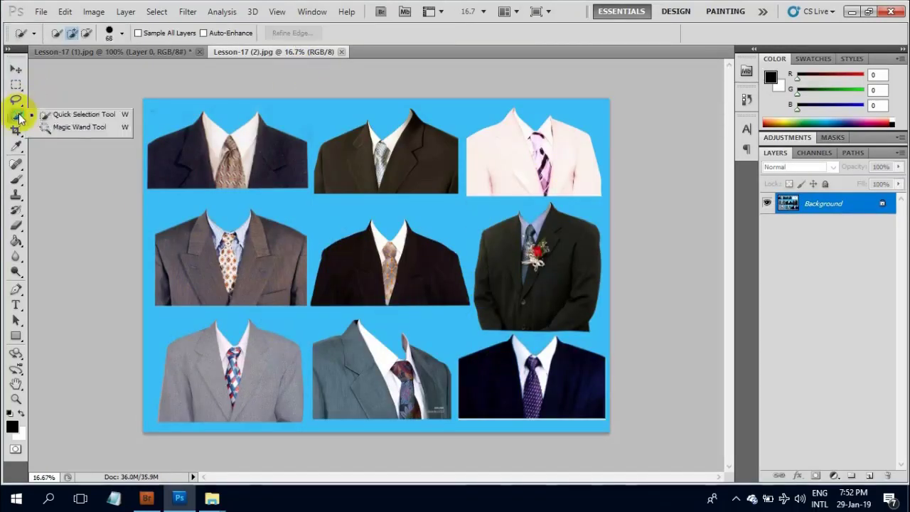
pyautogui.click(78, 114)
pyautogui.moveTo(171, 346)
pyautogui.mouseDown()
pyautogui.moveTo(229, 391)
pyautogui.moveTo(233, 357)
pyautogui.mouseUp()
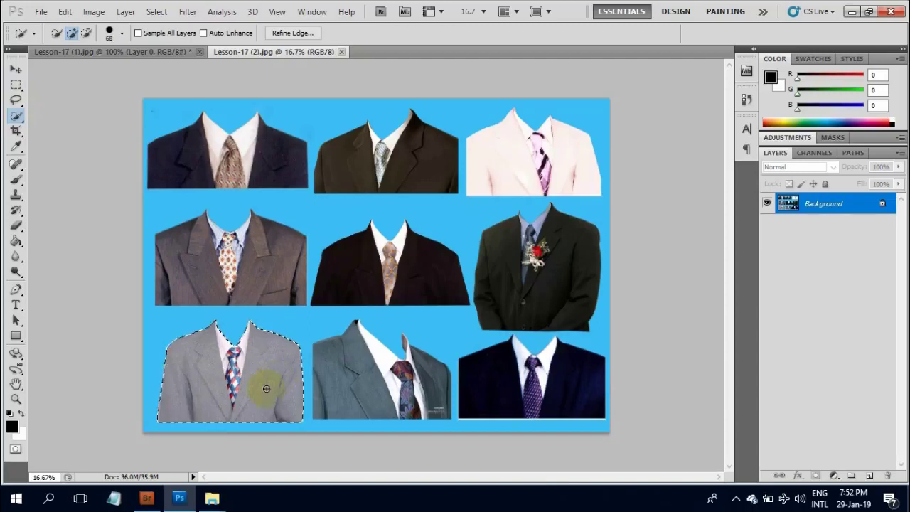
pyautogui.hotkey('ctrl', 'c')
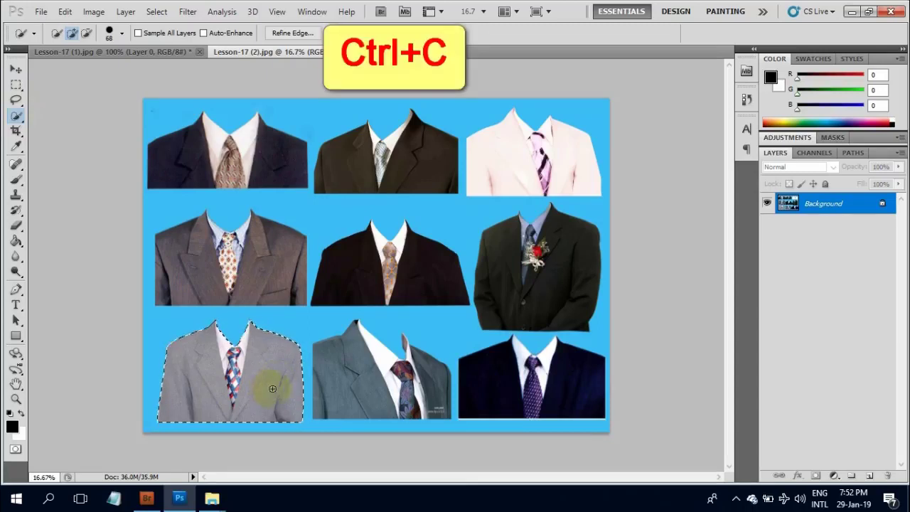
pyautogui.click(146, 51)
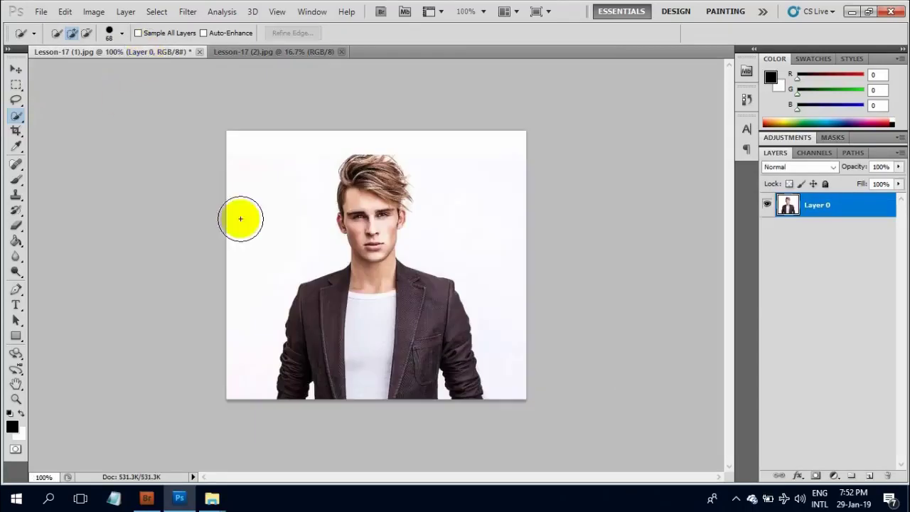
# - Paste the suit as Layer 1, scale it to 24.12% and place it over the torso
pyautogui.hotkey('ctrl', 'v')
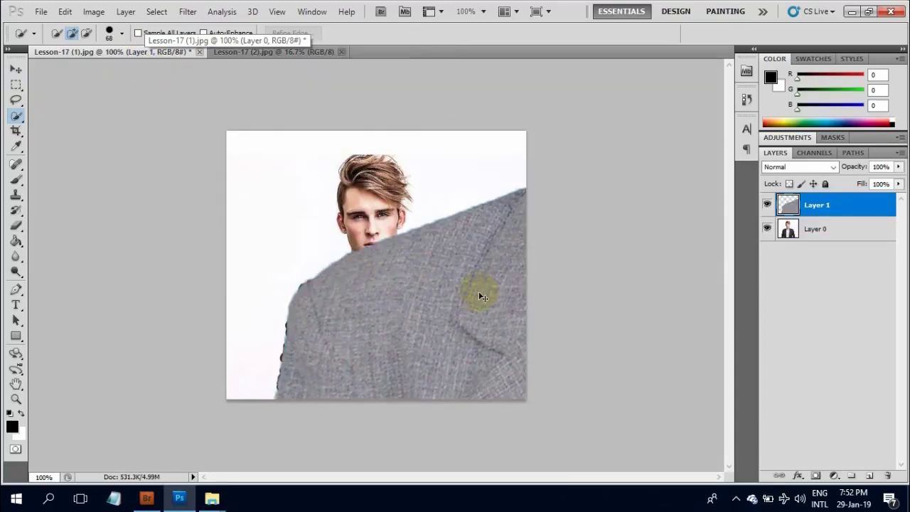
pyautogui.hotkey('ctrl', 't')
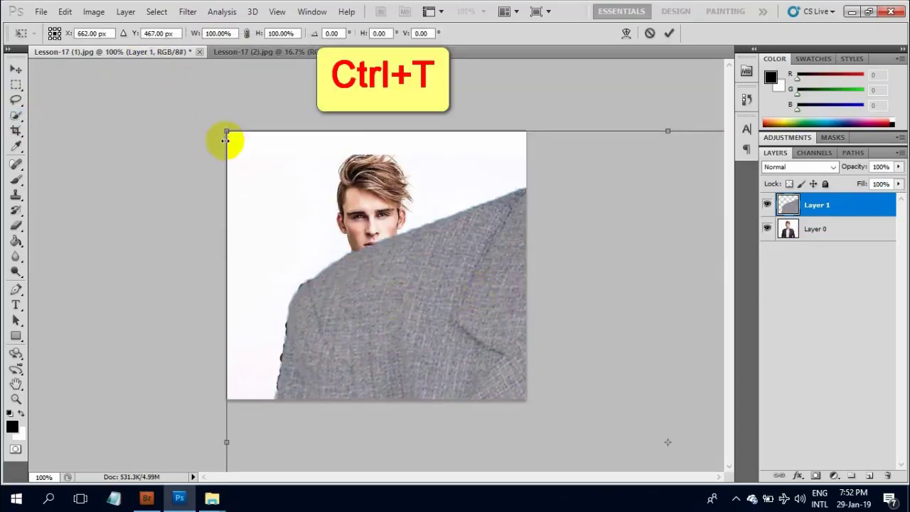
pyautogui.moveTo(225, 132)
pyautogui.mouseDown()
pyautogui.moveTo(546, 392)
pyautogui.moveTo(148, 107)
pyautogui.moveTo(495, 360)
pyautogui.moveTo(532, 373)
pyautogui.moveTo(368, 295)
pyautogui.moveTo(299, 294)
pyautogui.moveTo(308, 302)
pyautogui.moveTo(303, 294)
pyautogui.mouseUp()
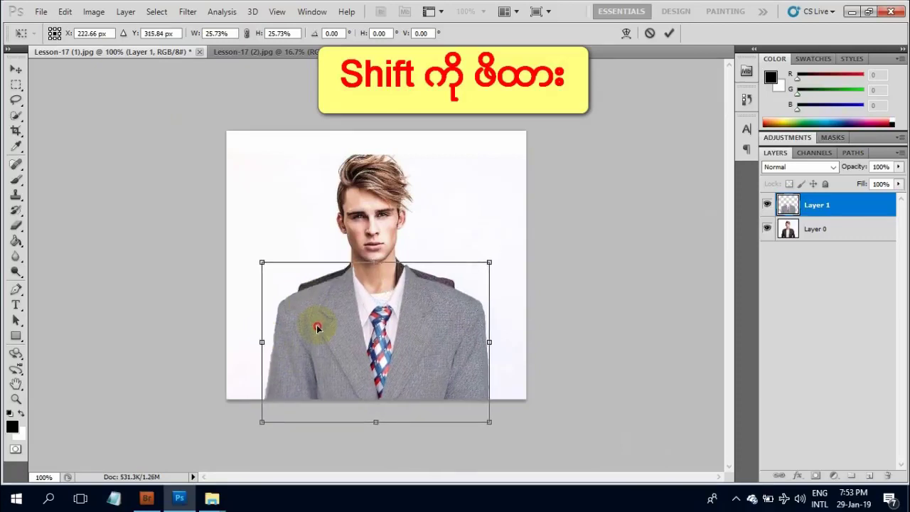
pyautogui.moveTo(313, 322); pyautogui.dragTo(311, 321)
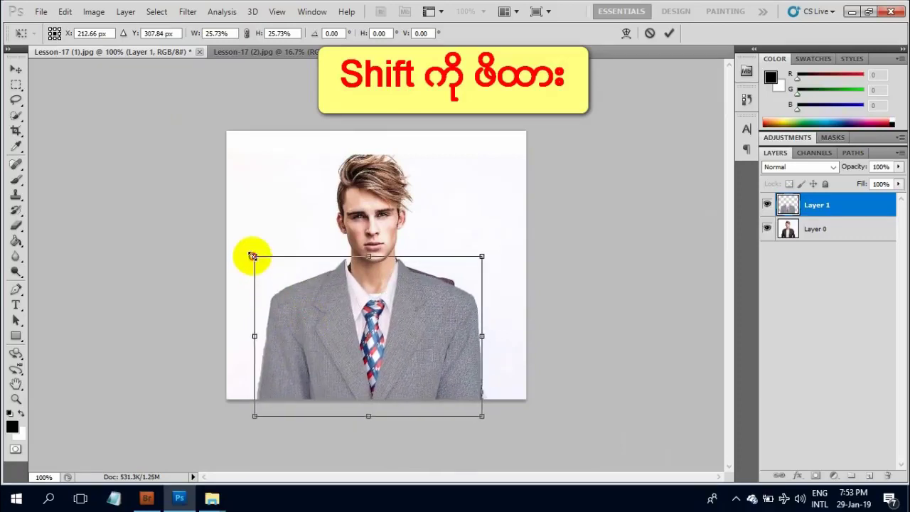
pyautogui.moveTo(252, 255); pyautogui.dragTo(262, 263)
pyautogui.moveTo(351, 312); pyautogui.dragTo(348, 306)
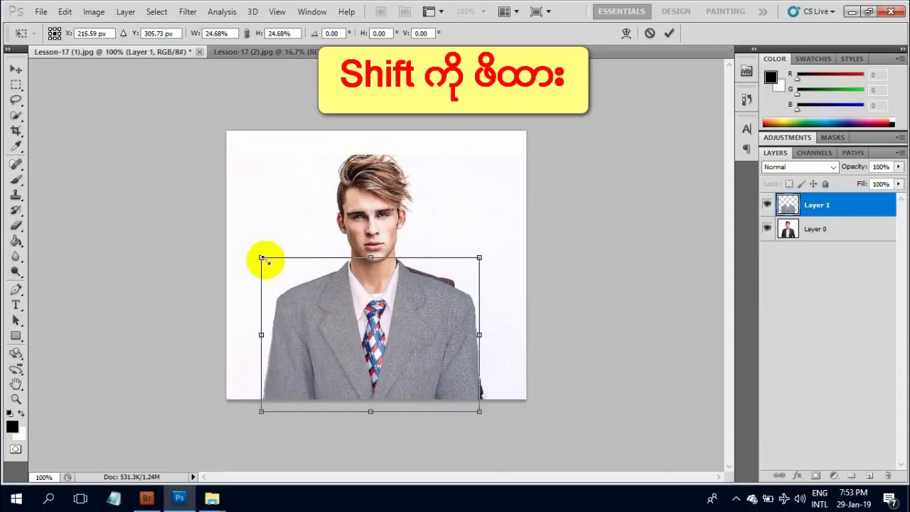
pyautogui.moveTo(262, 259); pyautogui.dragTo(265, 261)
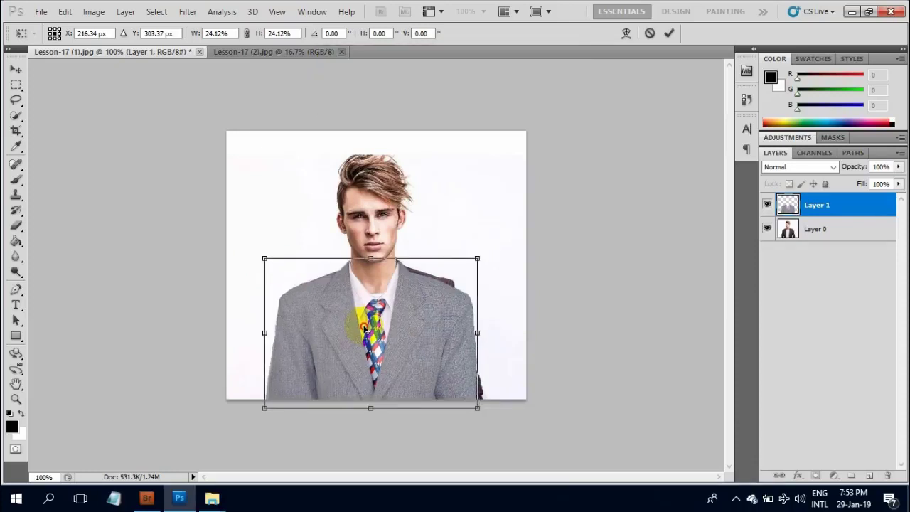
pyautogui.moveTo(365, 329); pyautogui.dragTo(365, 330)
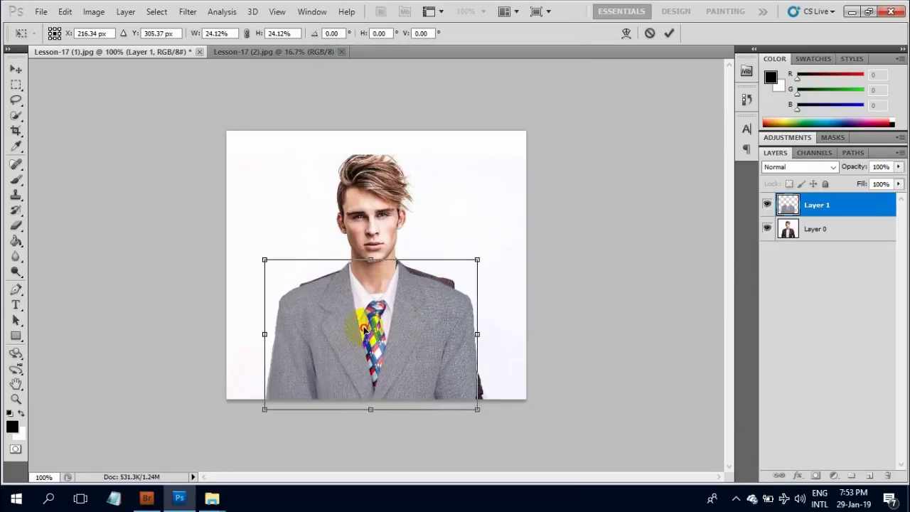
pyautogui.moveTo(408, 311); pyautogui.dragTo(408, 307)
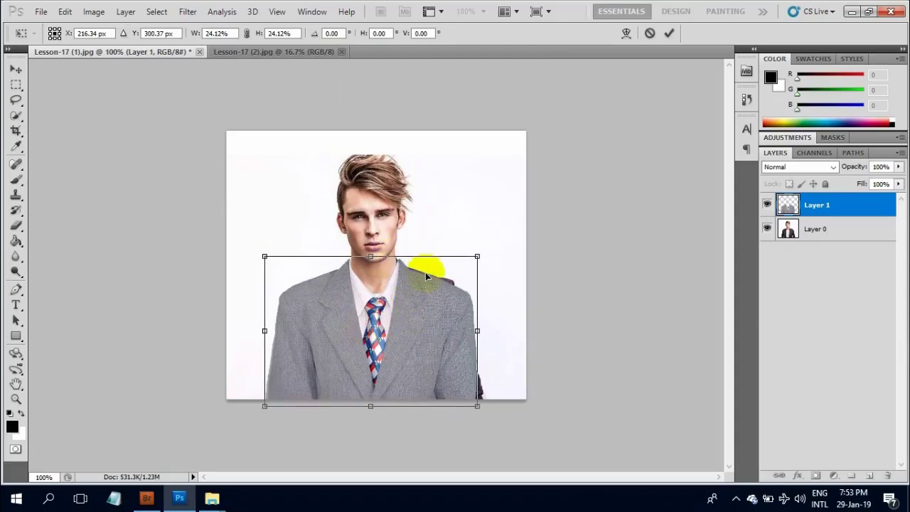
pyautogui.press('Return')
pyautogui.press('w')
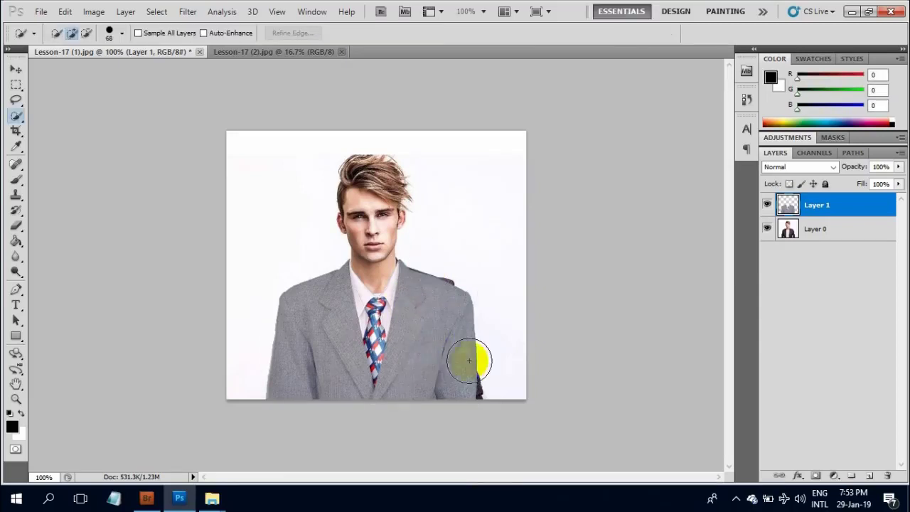
# - Start warping the jacket and fit its right side, top corner and collar
pyautogui.hotkey('ctrl', 't')
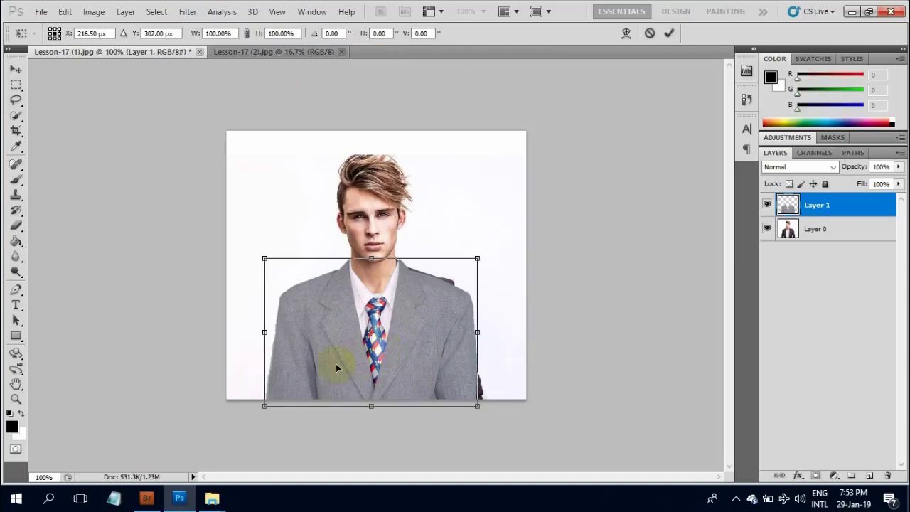
pyautogui.click(626, 33)
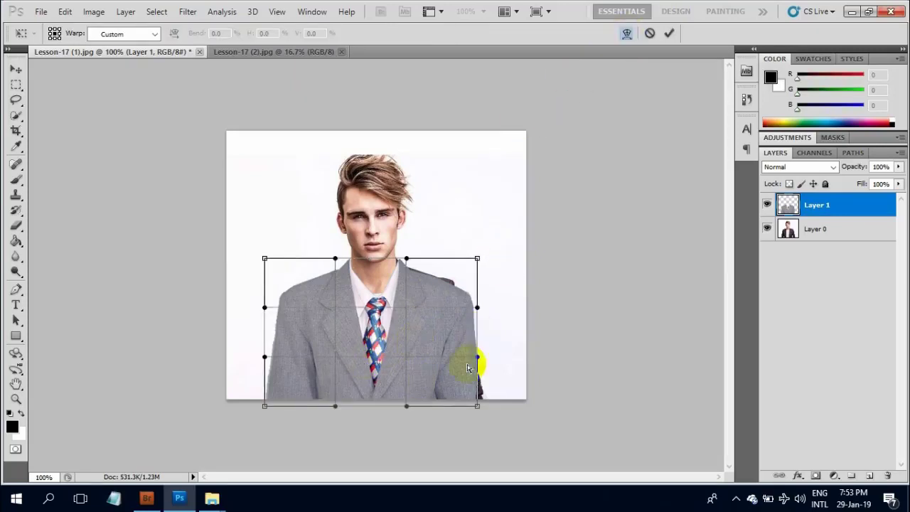
pyautogui.moveTo(478, 409); pyautogui.dragTo(485, 405)
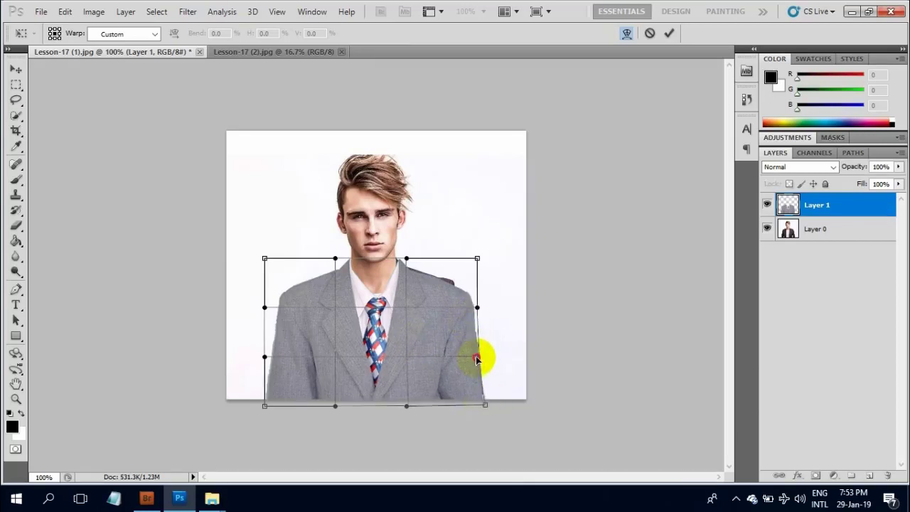
pyautogui.moveTo(477, 359); pyautogui.dragTo(470, 357)
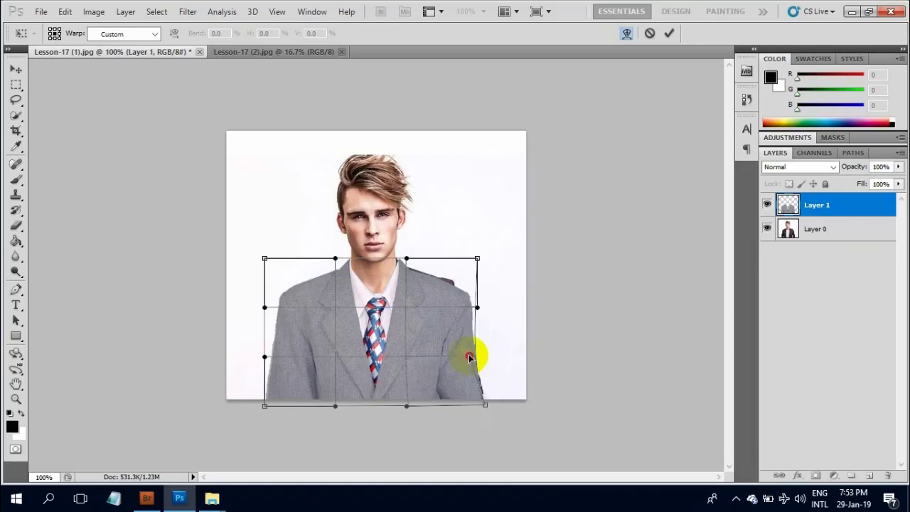
pyautogui.moveTo(477, 258)
pyautogui.mouseDown()
pyautogui.moveTo(458, 240)
pyautogui.moveTo(465, 255)
pyautogui.mouseUp()
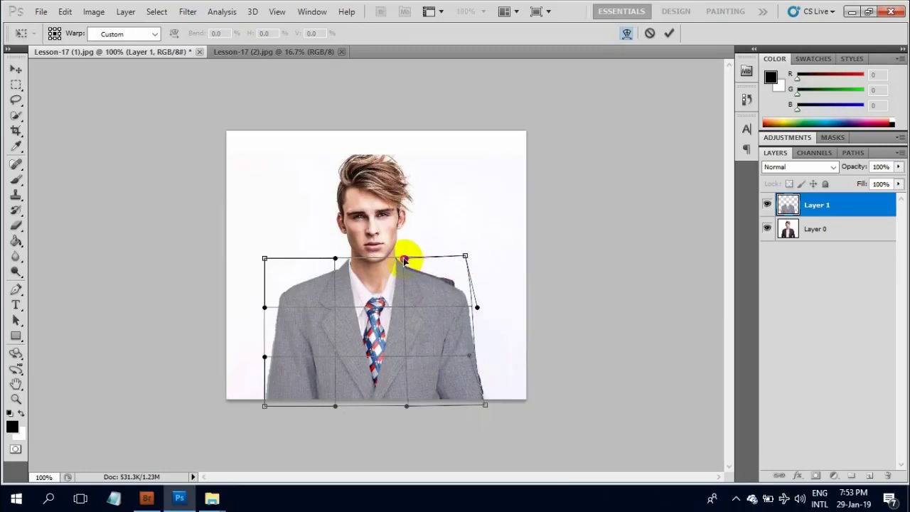
pyautogui.moveTo(403, 260); pyautogui.dragTo(407, 257)
# - Bend the jacket's left side and right shoulder to the body and apply the warp
pyautogui.moveTo(265, 309); pyautogui.dragTo(296, 305)
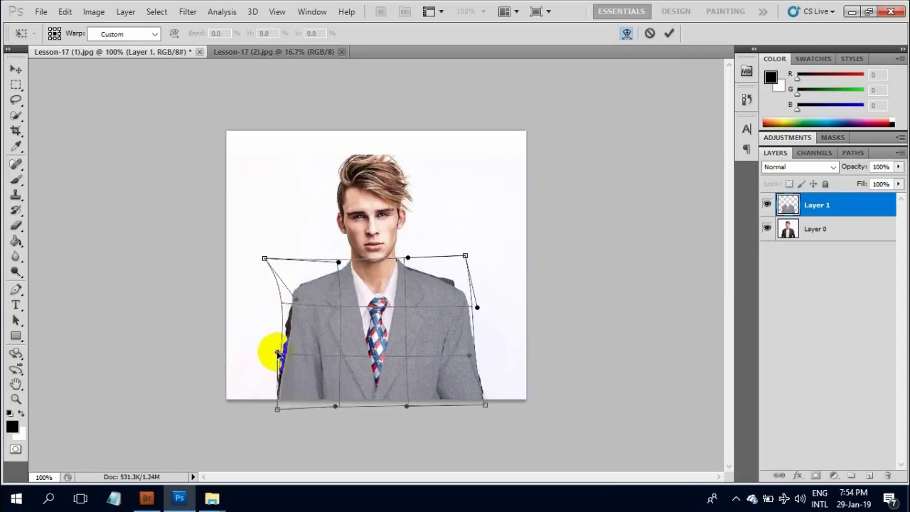
pyautogui.moveTo(264, 405)
pyautogui.mouseDown()
pyautogui.moveTo(277, 409)
pyautogui.moveTo(276, 384)
pyautogui.moveTo(270, 409)
pyautogui.mouseUp()
pyautogui.moveTo(270, 353); pyautogui.dragTo(278, 352)
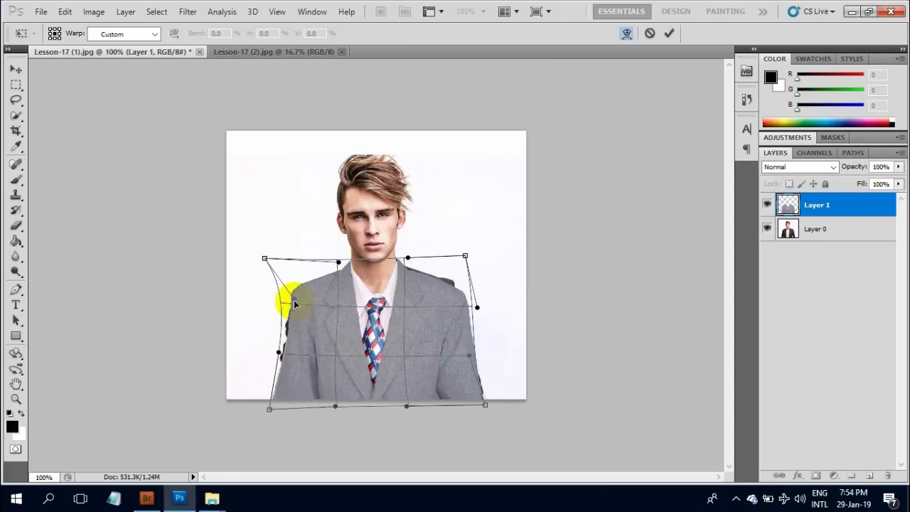
pyautogui.moveTo(293, 303); pyautogui.dragTo(286, 301)
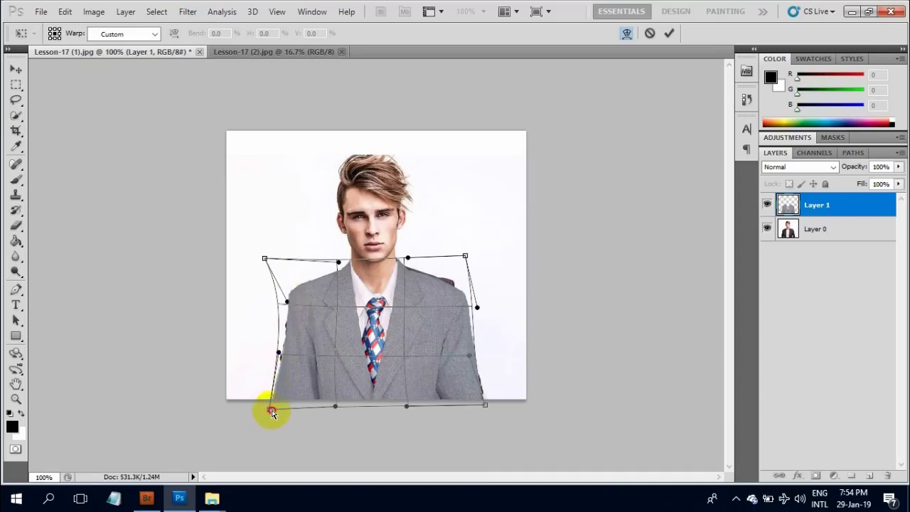
pyautogui.moveTo(446, 294); pyautogui.dragTo(446, 291)
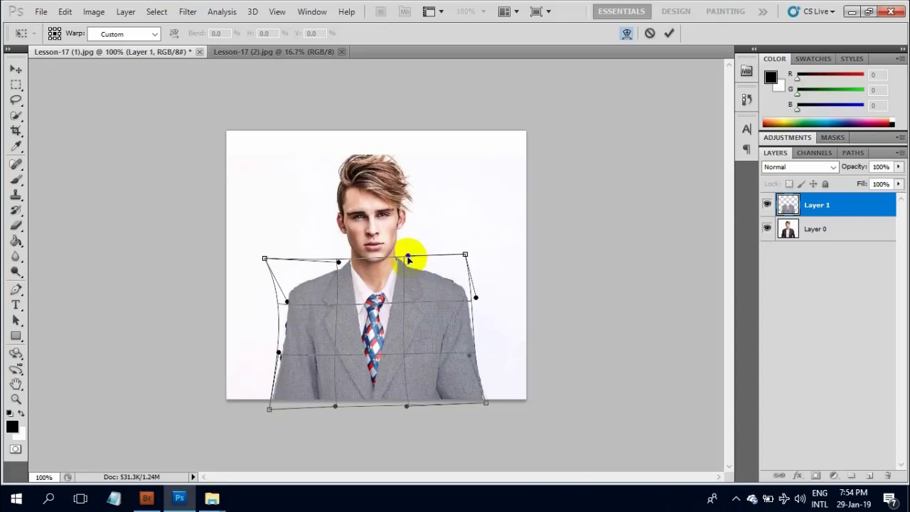
pyautogui.moveTo(407, 257); pyautogui.dragTo(408, 259)
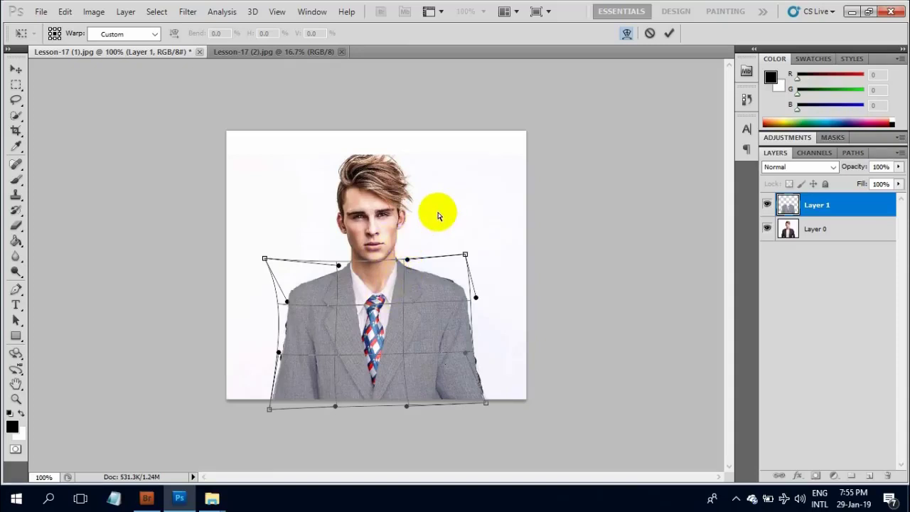
pyautogui.press('Return')
pyautogui.press('w')
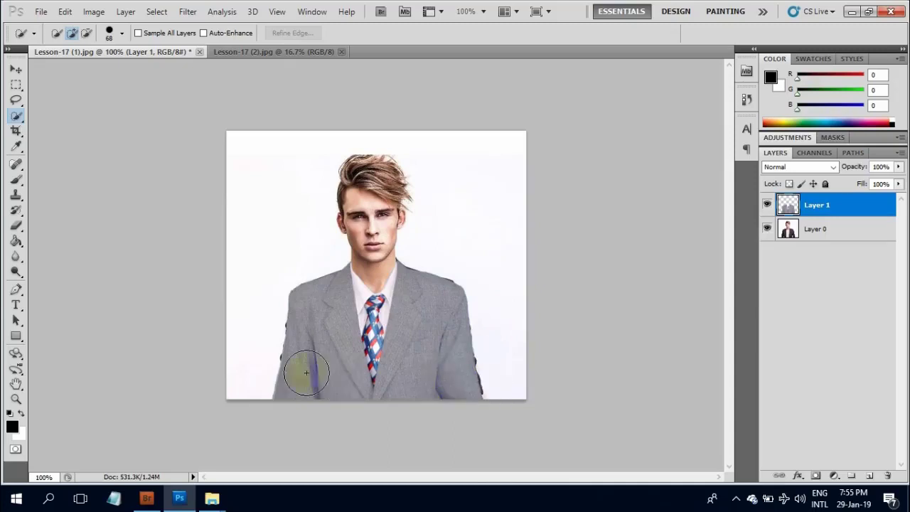
# - Touch up the jacket's lower-left edge and fill a new Layer 2 with white
pyautogui.moveTo(306, 372); pyautogui.dragTo(279, 334)
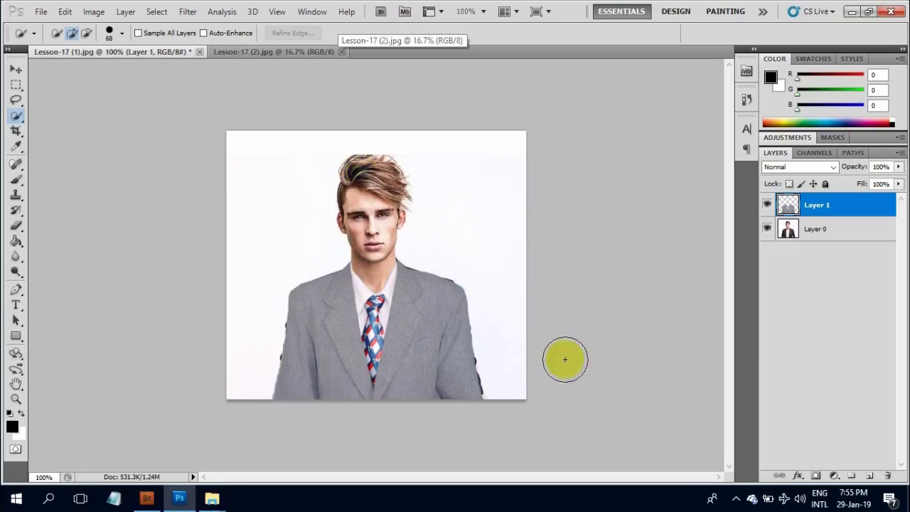
pyautogui.click(870, 476)
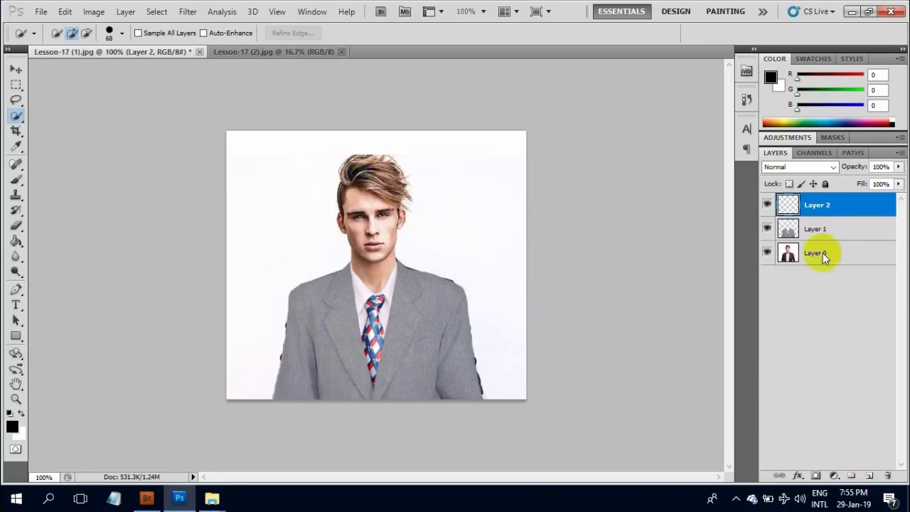
pyautogui.click(20, 413)
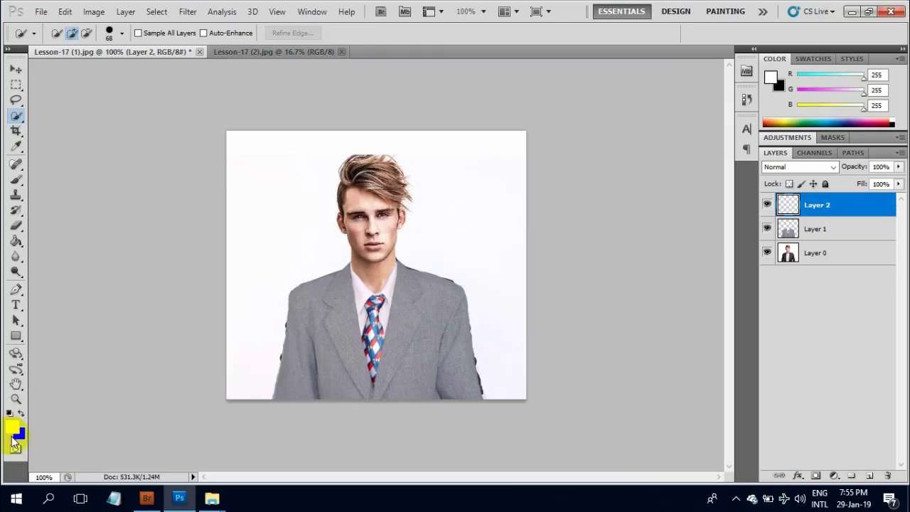
pyautogui.moveTo(15, 240); pyautogui.dragTo(64, 260)
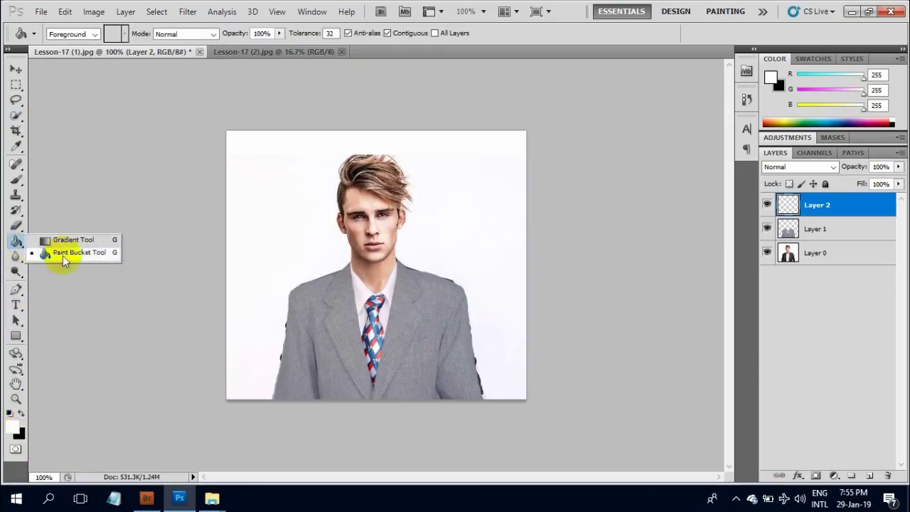
pyautogui.click(64, 260)
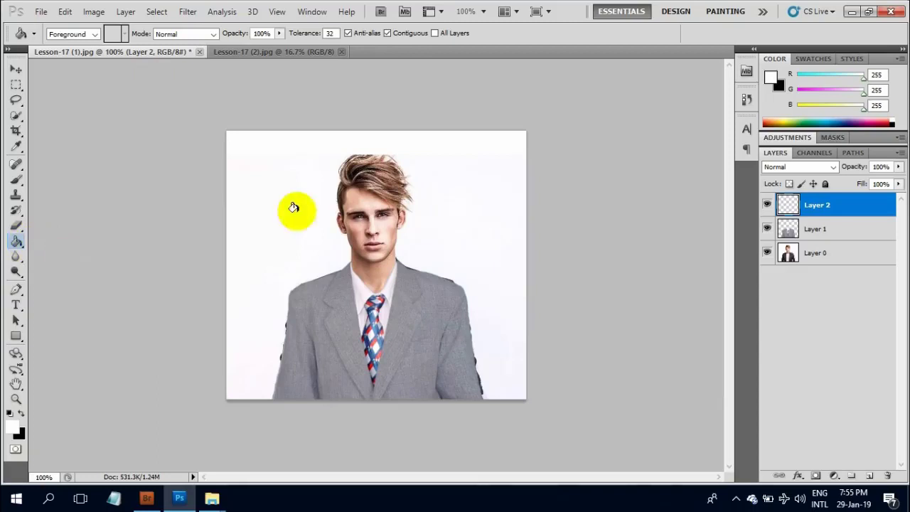
pyautogui.click(346, 225)
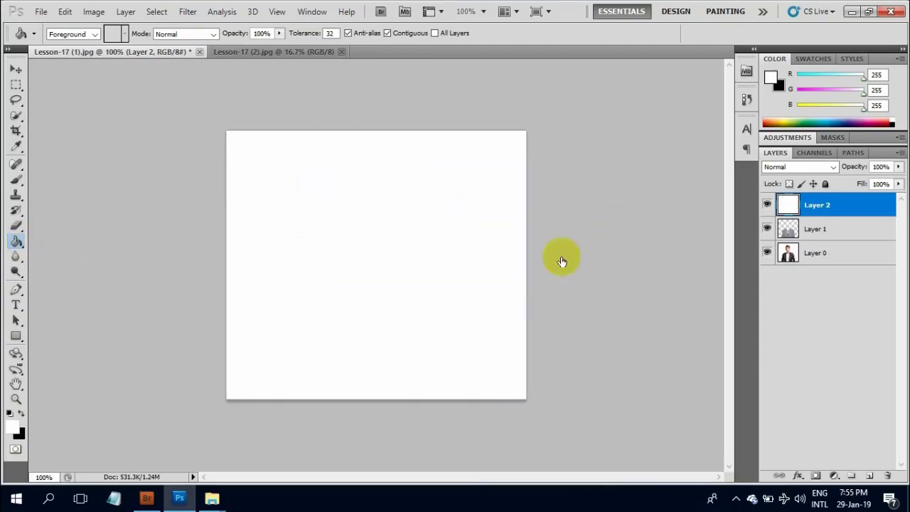
# - Move the white Layer 2 below Layer 0 and make Layer 0 active
pyautogui.moveTo(823, 206); pyautogui.dragTo(830, 283)
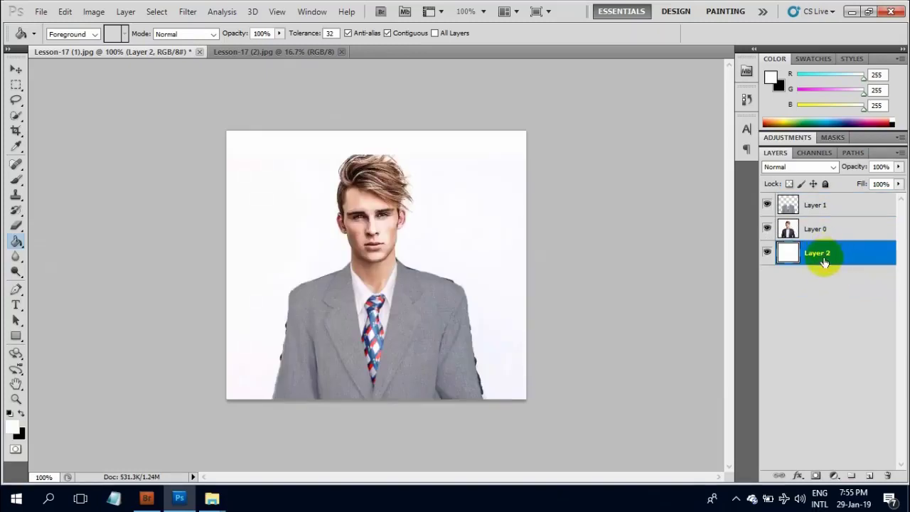
pyautogui.click(840, 231)
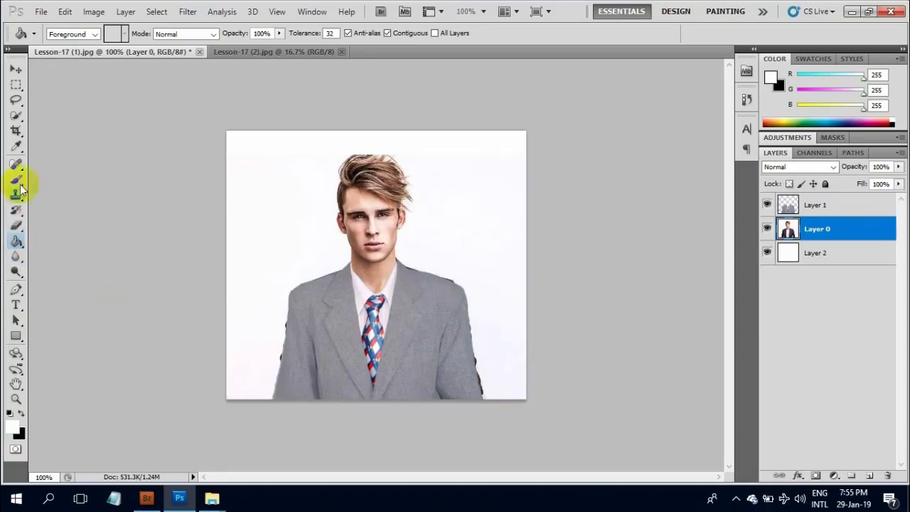
pyautogui.click(22, 219)
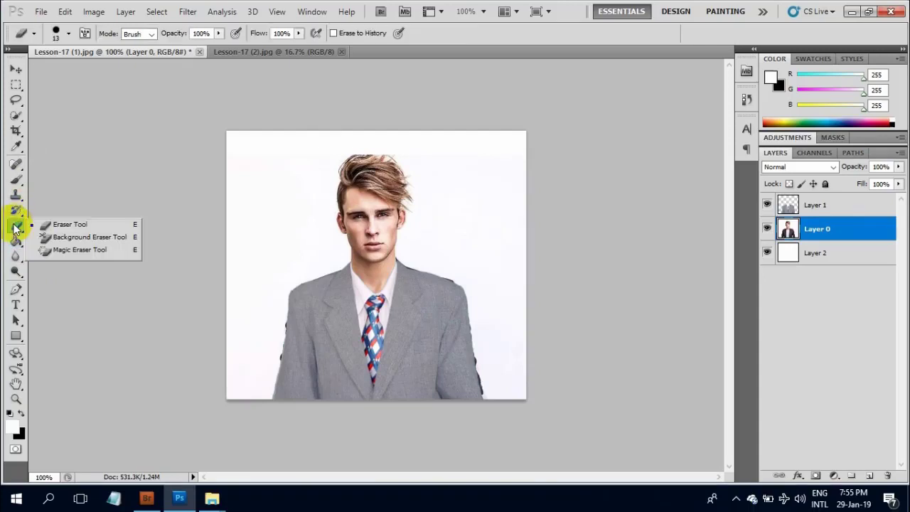
# - Erase dark leftover pixels along the suit's left edge and right shoulder
pyautogui.click(68, 226)
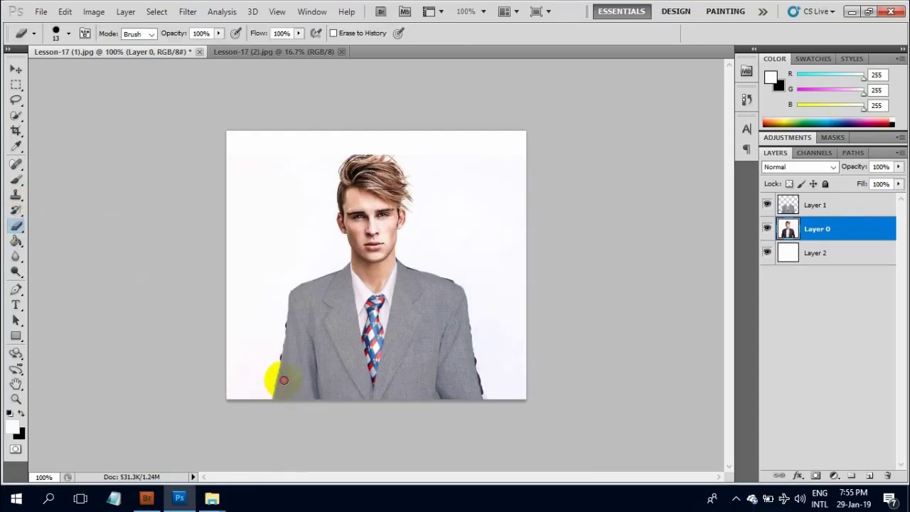
pyautogui.moveTo(284, 359)
pyautogui.mouseDown()
pyautogui.moveTo(285, 317)
pyautogui.moveTo(275, 362)
pyautogui.moveTo(280, 343)
pyautogui.mouseUp()
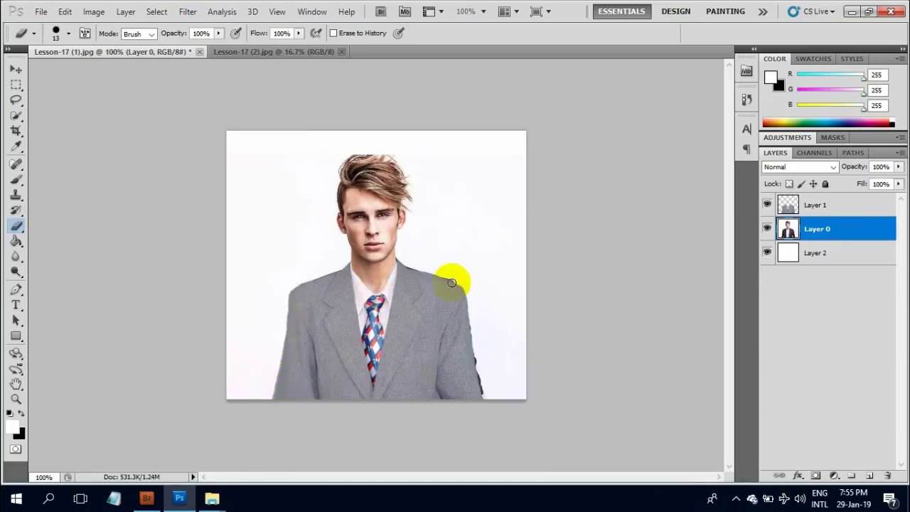
pyautogui.moveTo(428, 271); pyautogui.dragTo(416, 267)
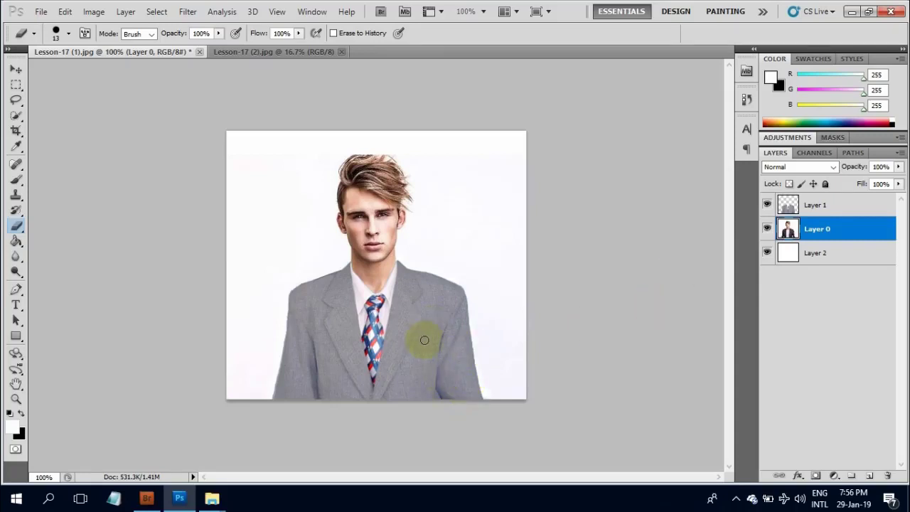
pyautogui.click(41, 12)
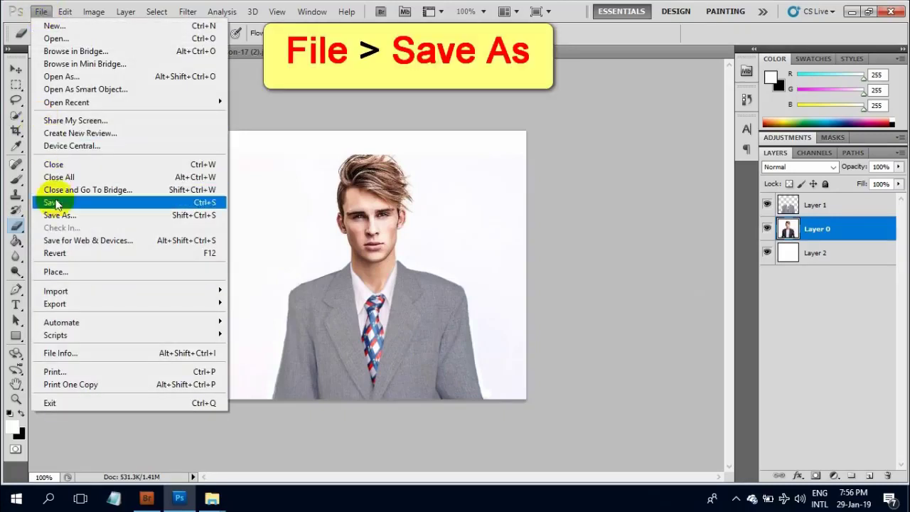
# - Save the portrait as Lesson-17 (1).psd in Photoshop PSD format
pyautogui.click(71, 217)
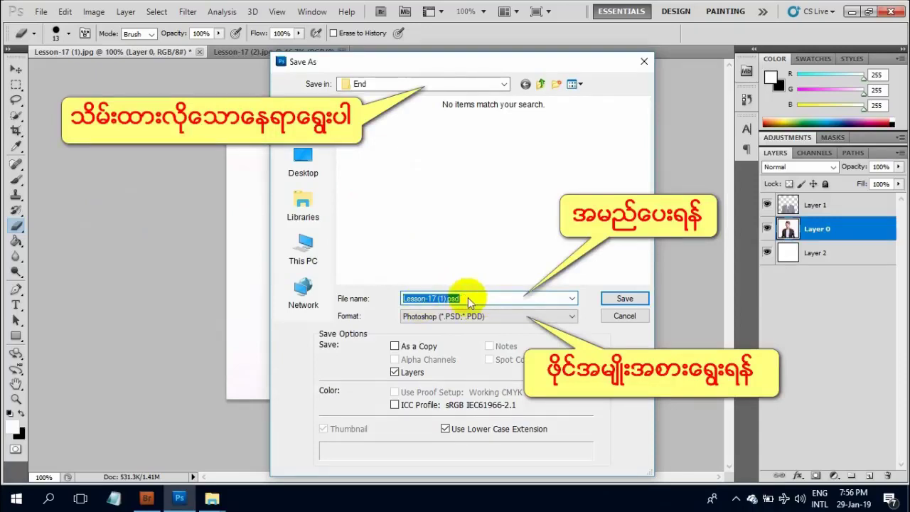
pyautogui.click(473, 316)
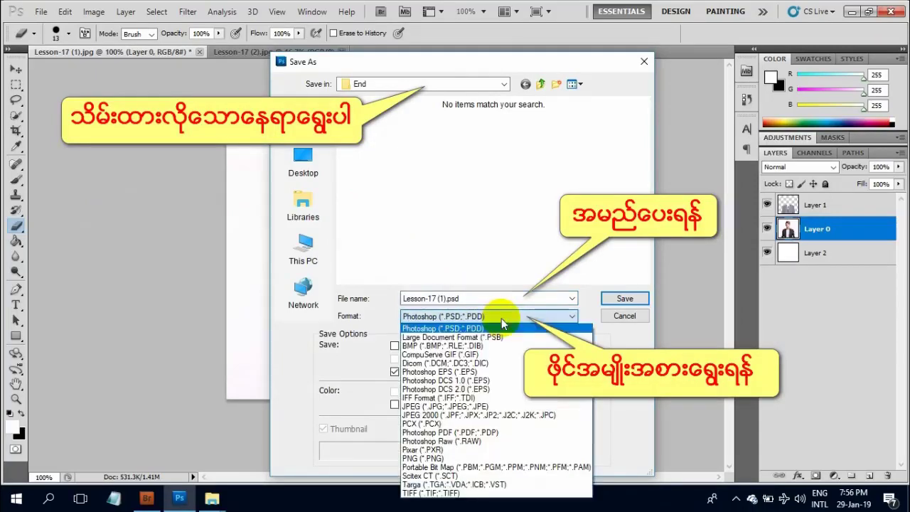
pyautogui.click(462, 329)
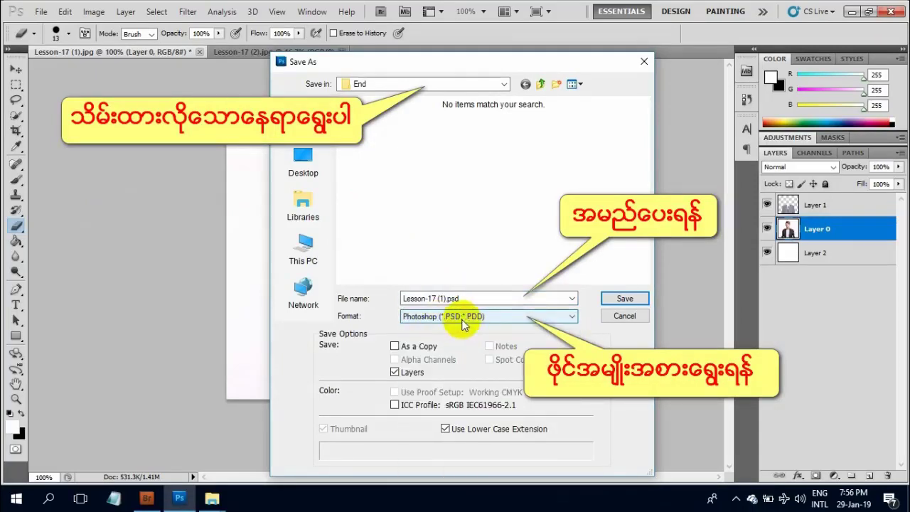
pyautogui.click(611, 298)
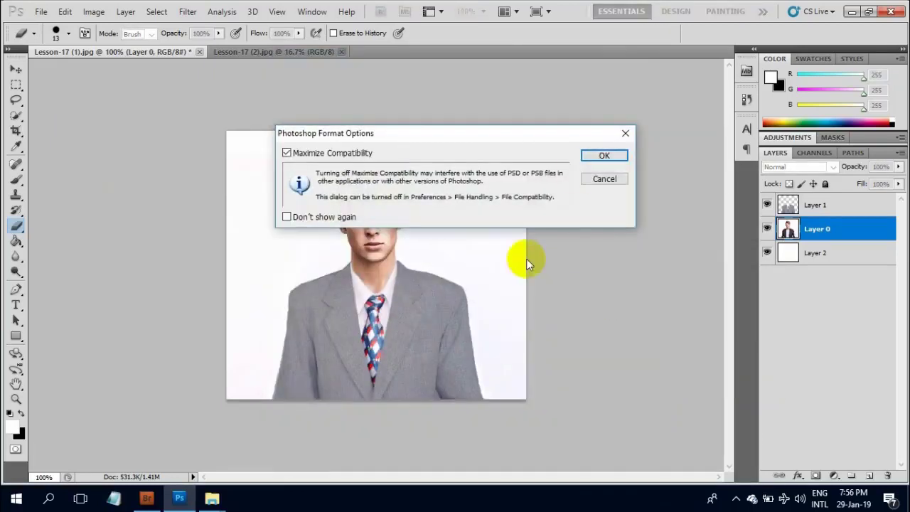
pyautogui.click(601, 158)
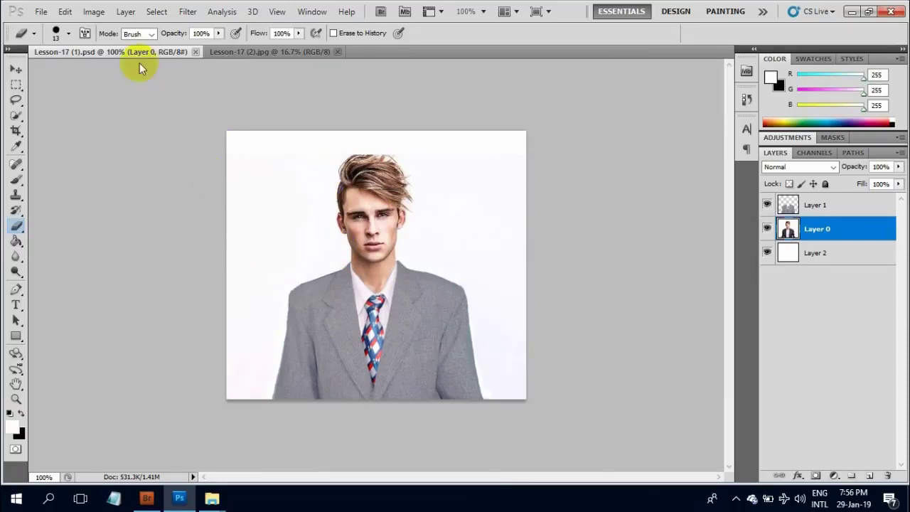
pyautogui.click(96, 12)
pyautogui.moveTo(102, 26)
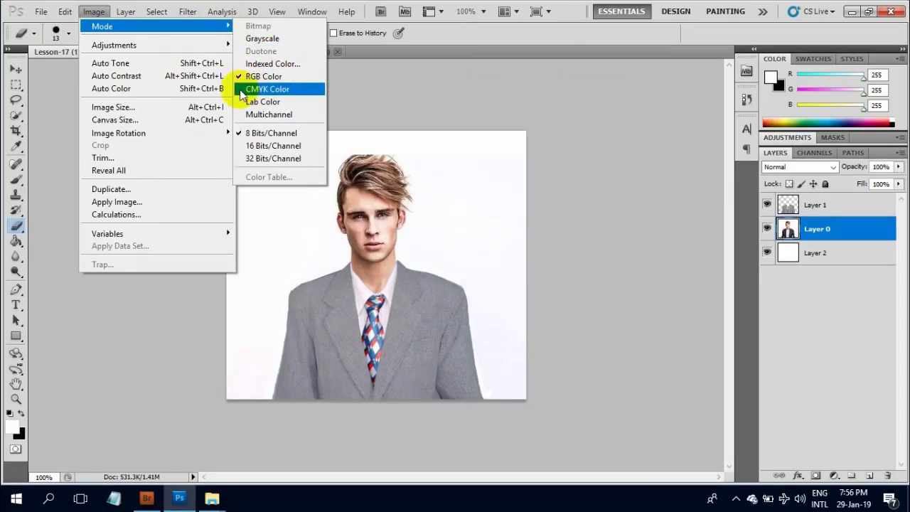
# - Switch the image to CMYK Color, merging layers and accepting the profile conversion
pyautogui.click(245, 92)
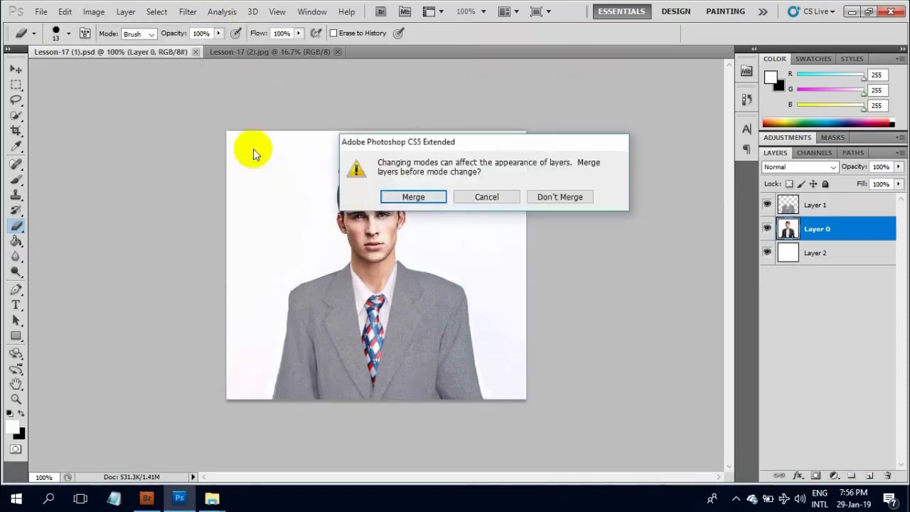
pyautogui.click(417, 202)
pyautogui.click(462, 212)
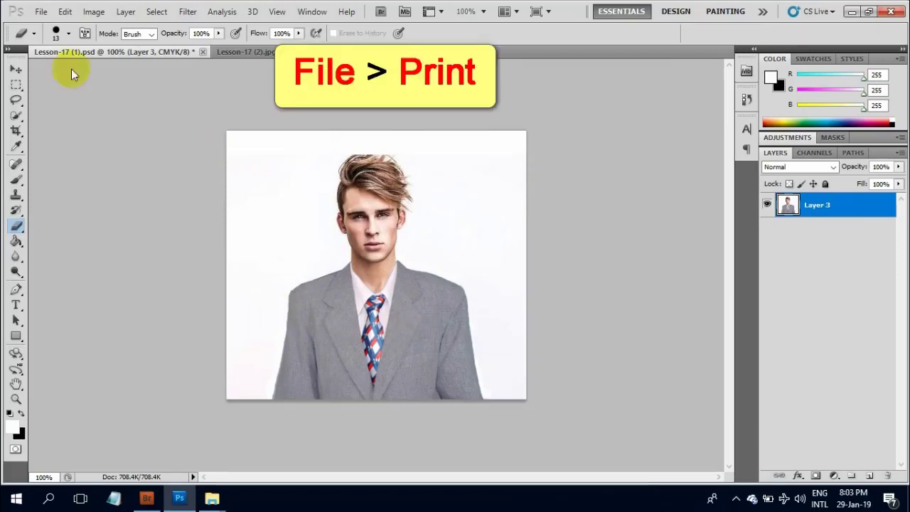
# - In the Print dialog, choose EPSON L360 Series and open its printer properties
pyautogui.click(41, 12)
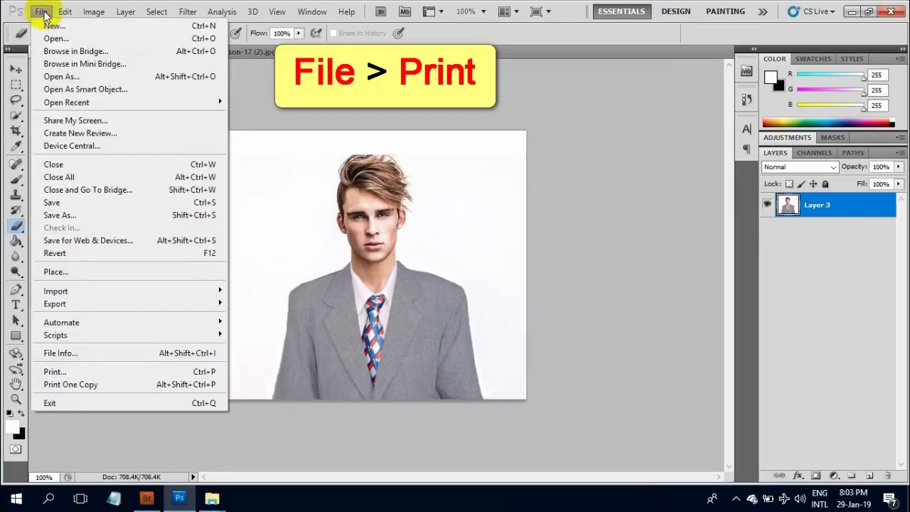
pyautogui.click(43, 367)
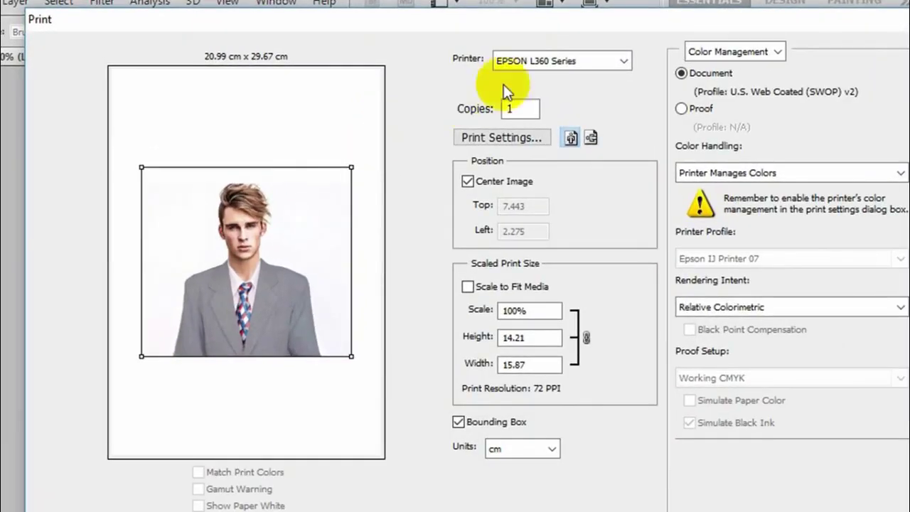
pyautogui.click(547, 61)
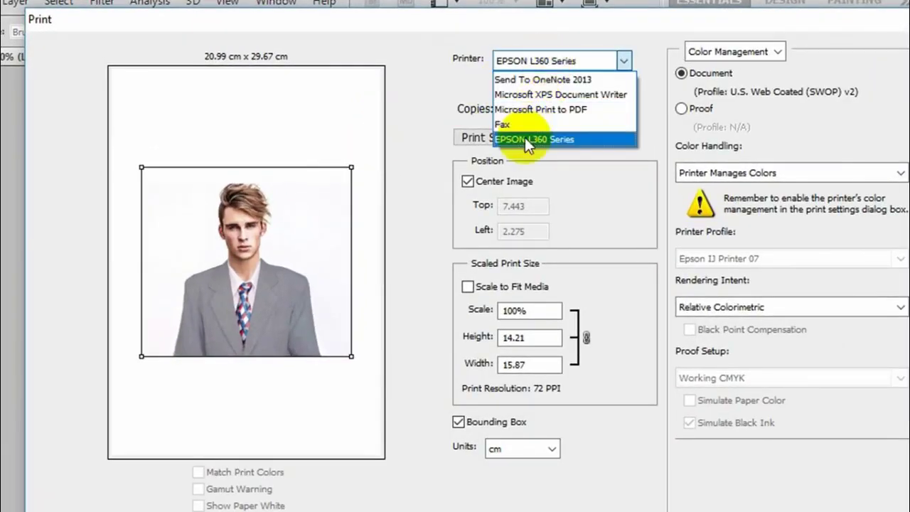
pyautogui.click(553, 139)
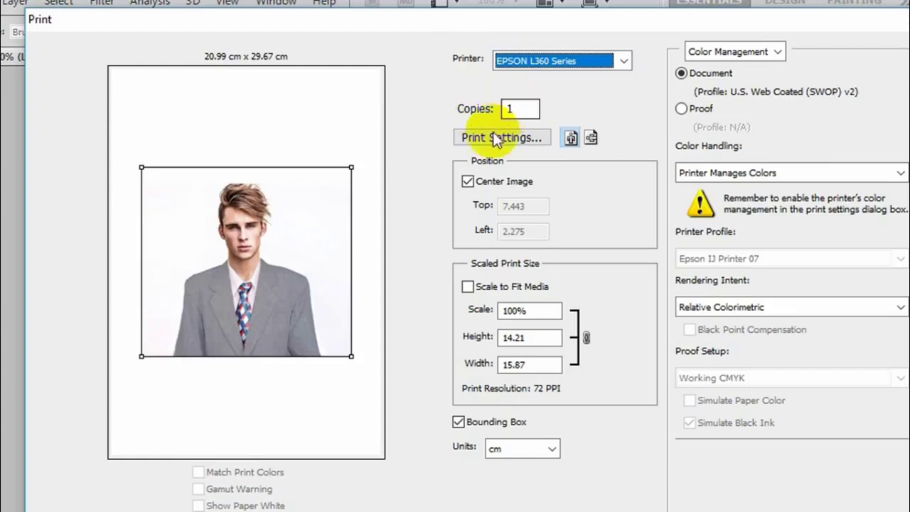
pyautogui.click(495, 138)
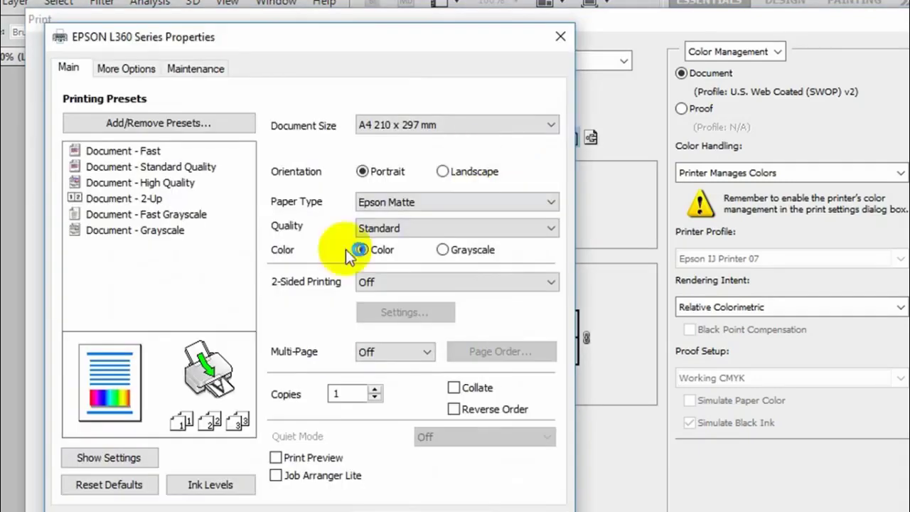
# - In EPSON Properties, keep A4 210 x 297 mm, Epson Matte paper, Standard quality and colour printing
pyautogui.click(446, 131)
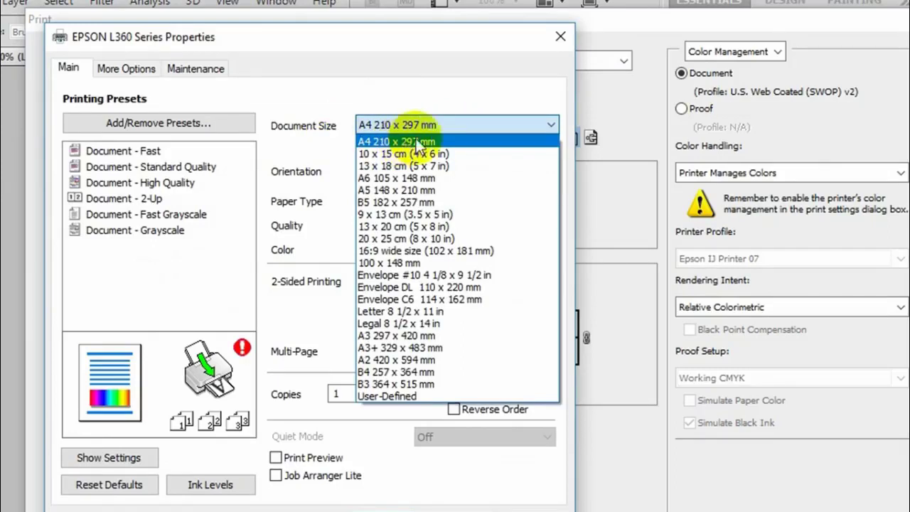
pyautogui.click(433, 120)
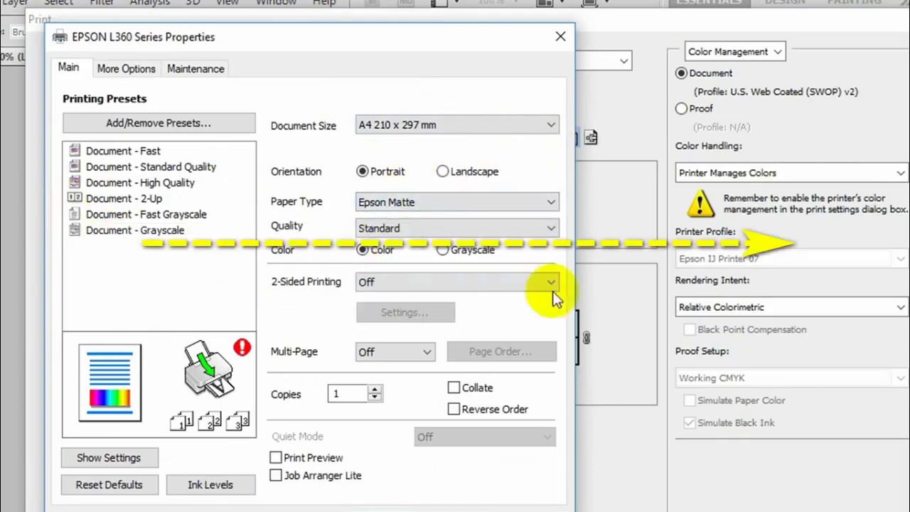
pyautogui.click(408, 204)
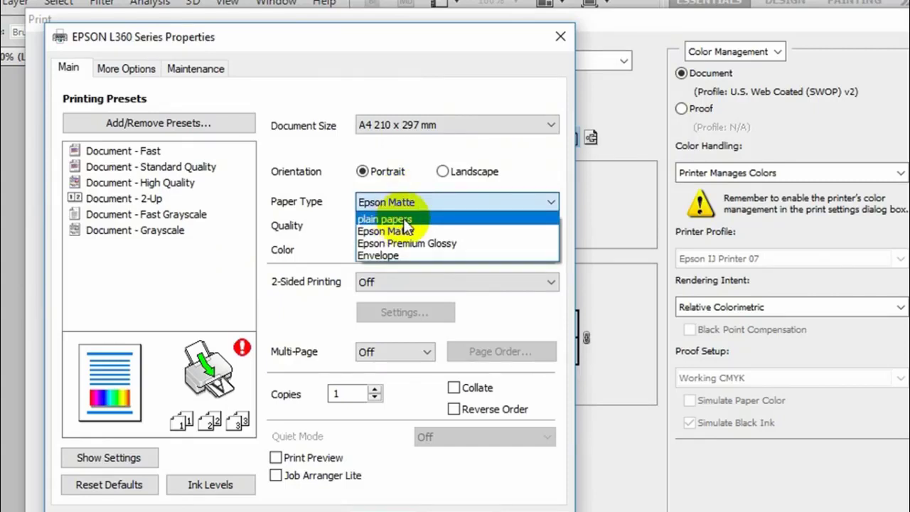
pyautogui.click(389, 231)
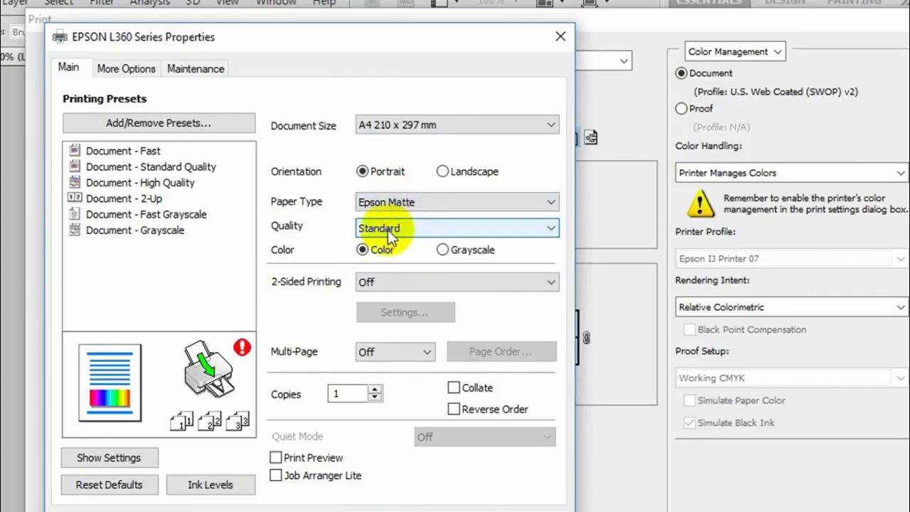
pyautogui.click(407, 229)
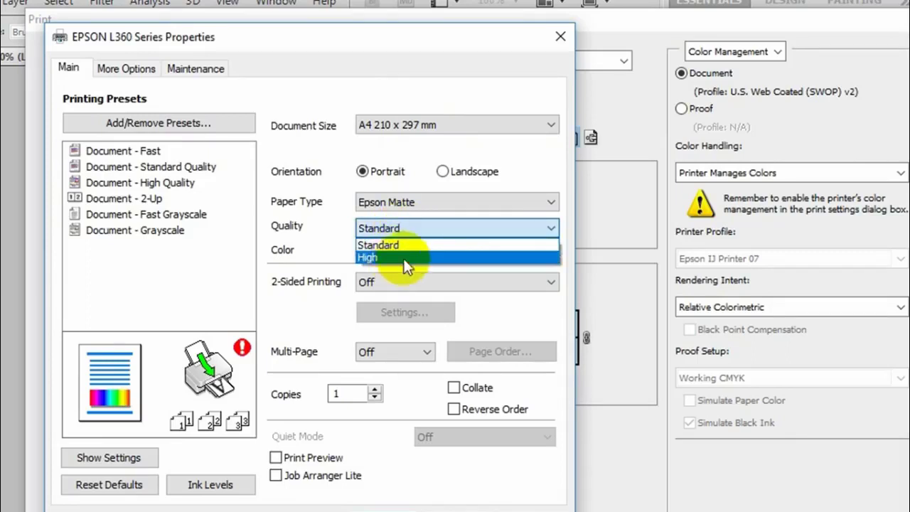
pyautogui.click(405, 247)
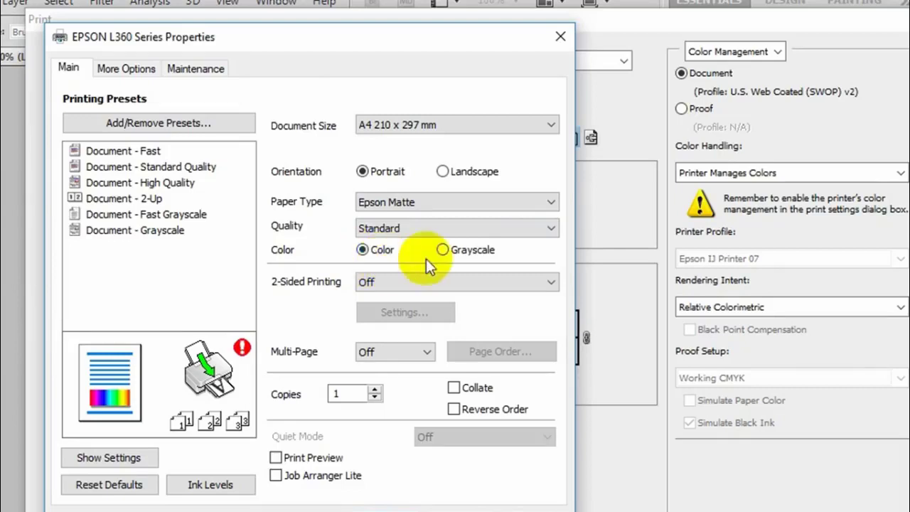
pyautogui.click(443, 250)
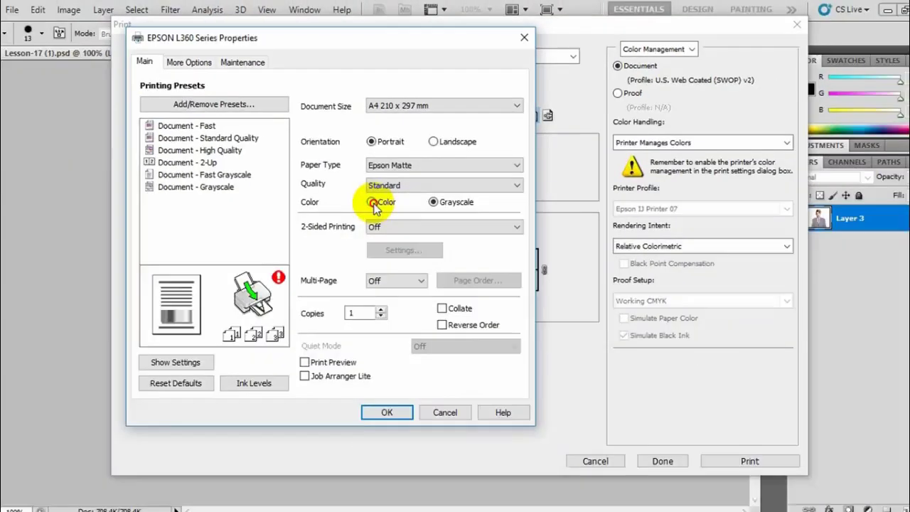
pyautogui.click(367, 251)
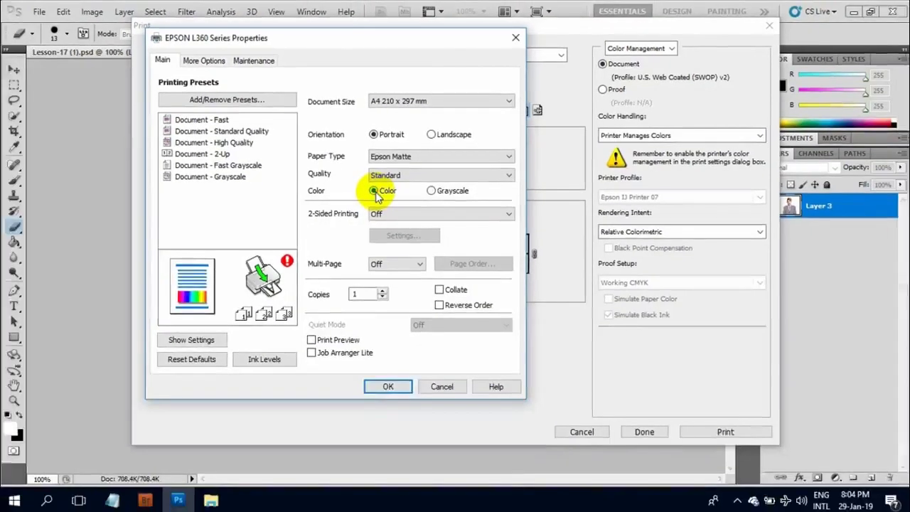
pyautogui.click(388, 385)
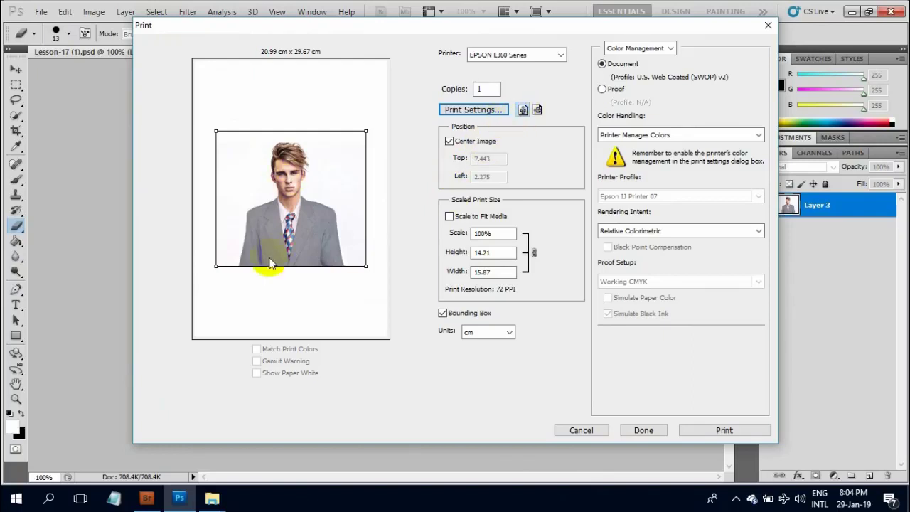
# - Try landscape and moving the image, then restore portrait orientation with the image centred
pyautogui.click(538, 111)
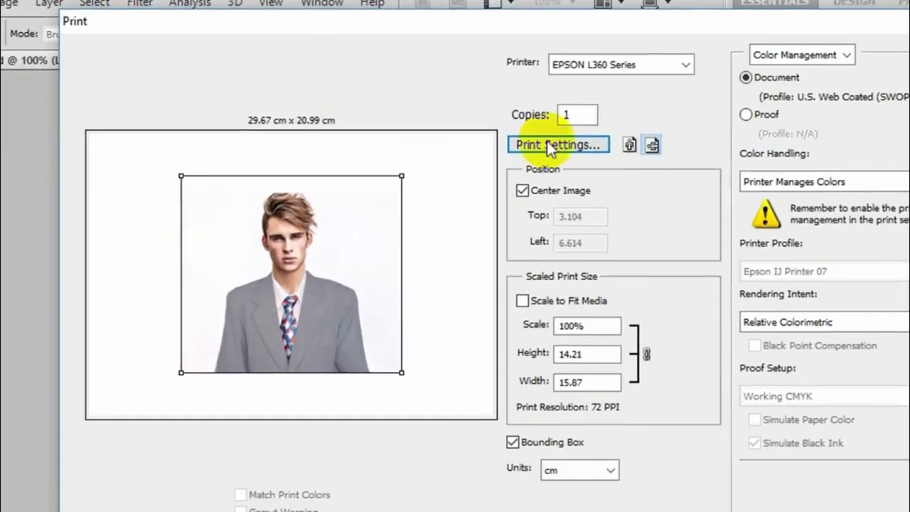
pyautogui.click(631, 145)
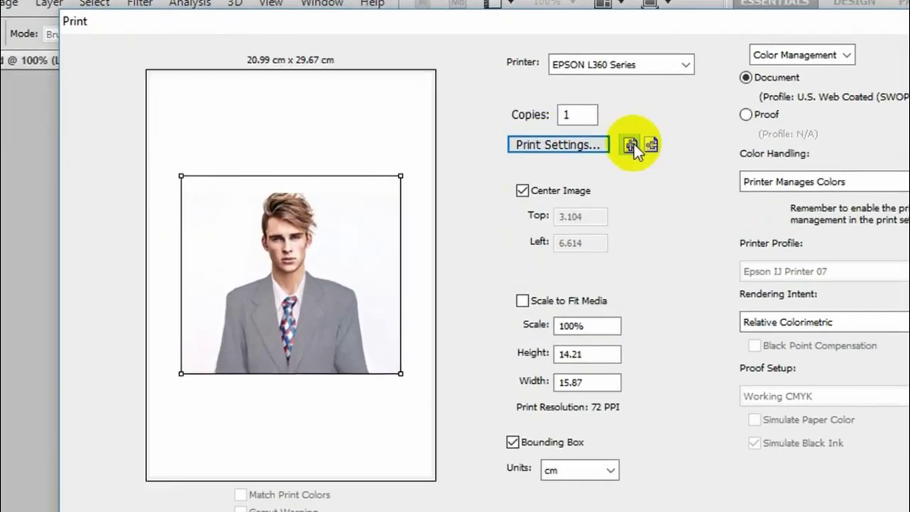
pyautogui.click(522, 190)
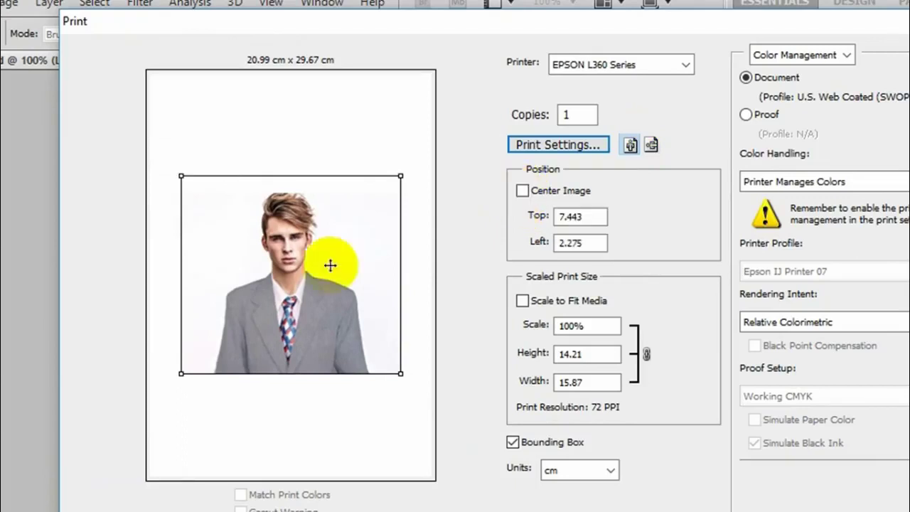
pyautogui.moveTo(329, 264)
pyautogui.mouseDown()
pyautogui.moveTo(244, 146)
pyautogui.moveTo(243, 392)
pyautogui.moveTo(217, 400)
pyautogui.mouseUp()
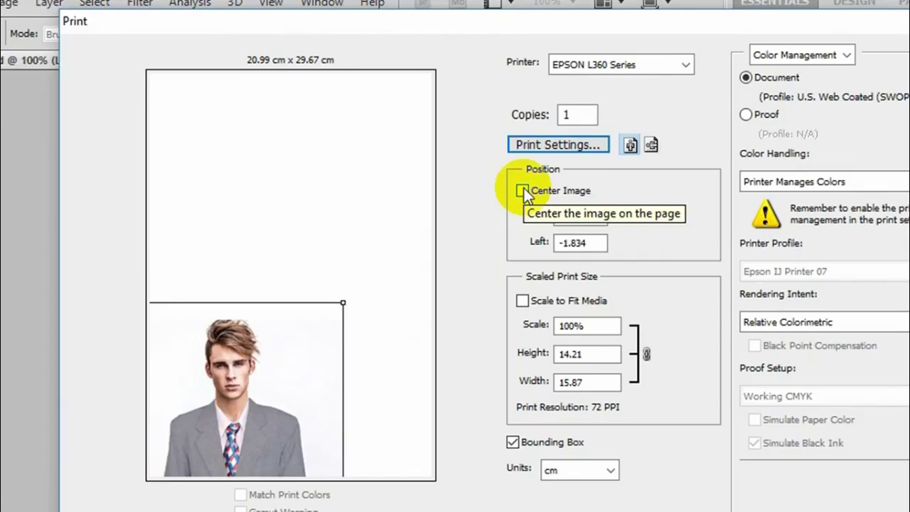
pyautogui.click(522, 191)
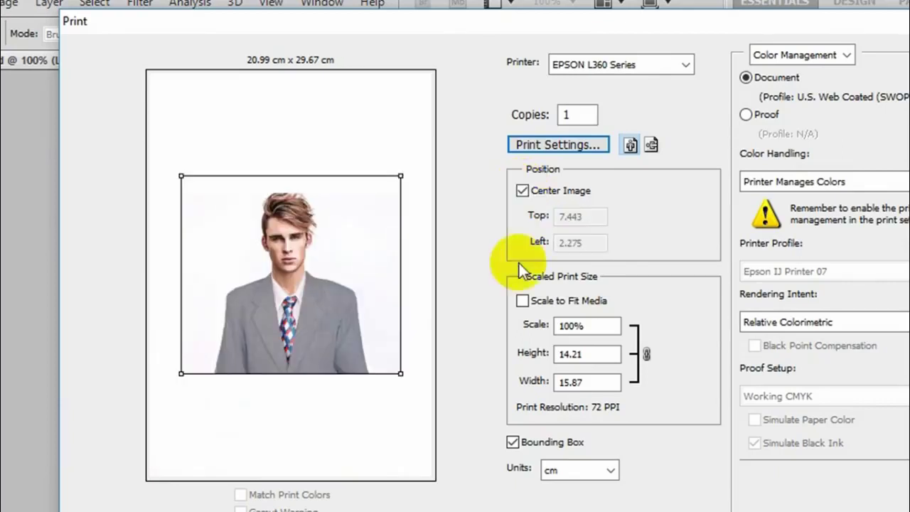
# - Scale the portrait to fit the page at 128.66% (20.42 × 18.29 cm)
pyautogui.click(524, 301)
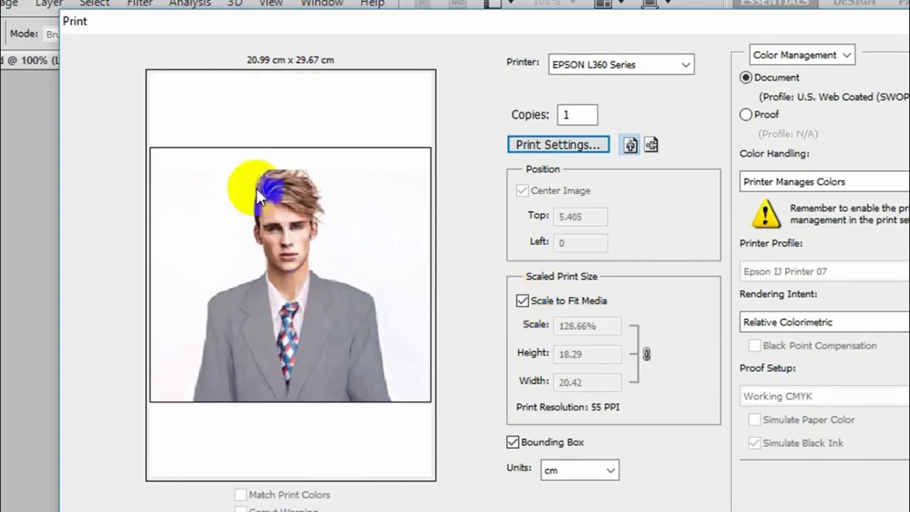
pyautogui.click(523, 303)
pyautogui.moveTo(403, 177)
pyautogui.mouseDown()
pyautogui.moveTo(451, 87)
pyautogui.moveTo(307, 235)
pyautogui.moveTo(400, 130)
pyautogui.moveTo(286, 291)
pyautogui.mouseUp()
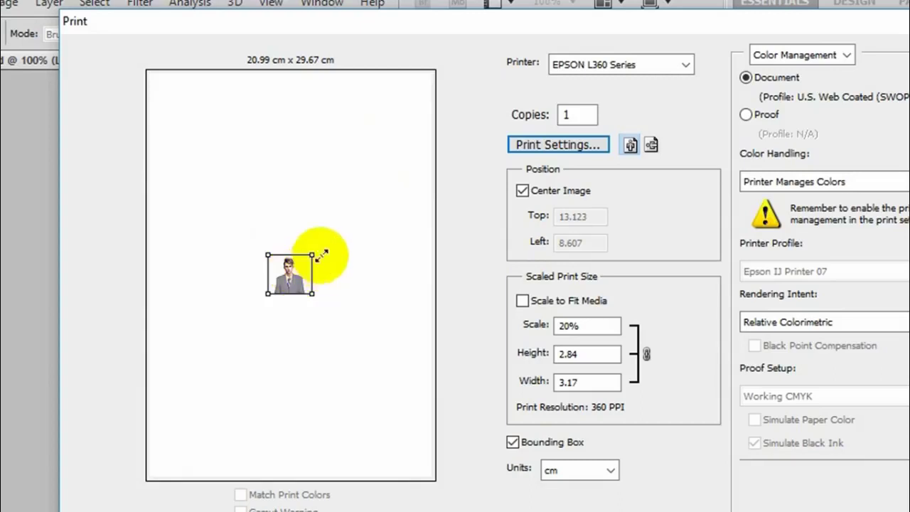
pyautogui.moveTo(321, 254); pyautogui.dragTo(401, 178)
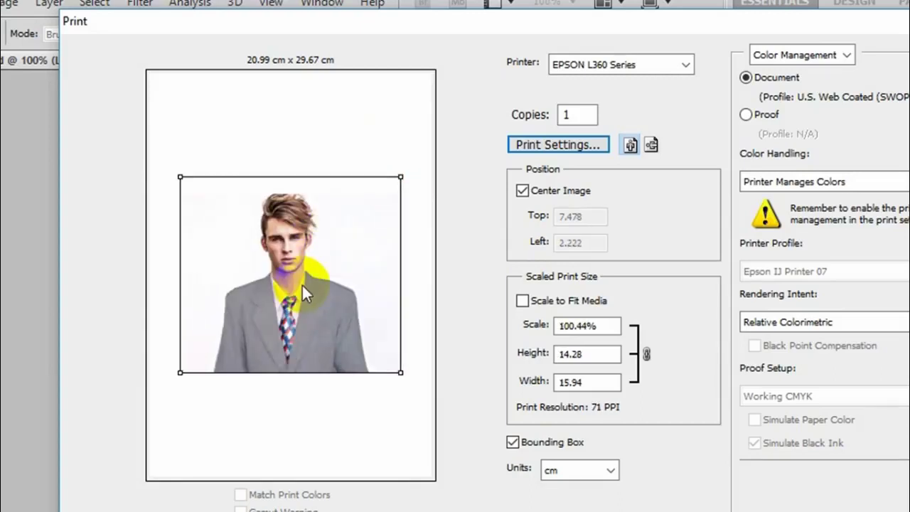
pyautogui.click(523, 301)
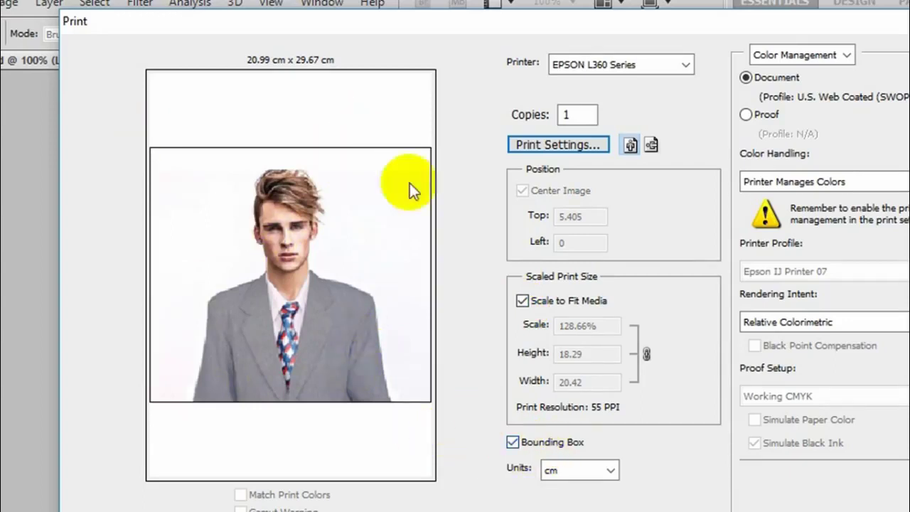
# - Toggle the bounding box off and on, leaving it shown
pyautogui.click(512, 442)
pyautogui.click(511, 442)
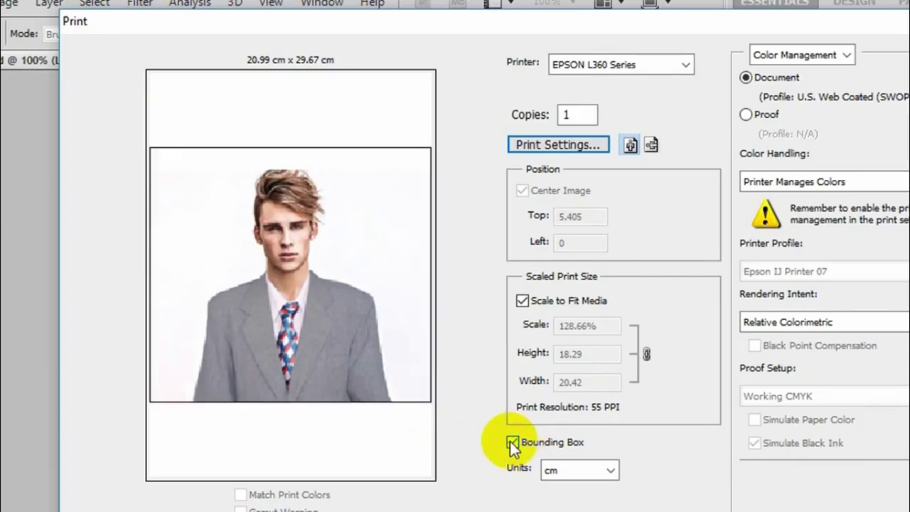
pyautogui.click(511, 441)
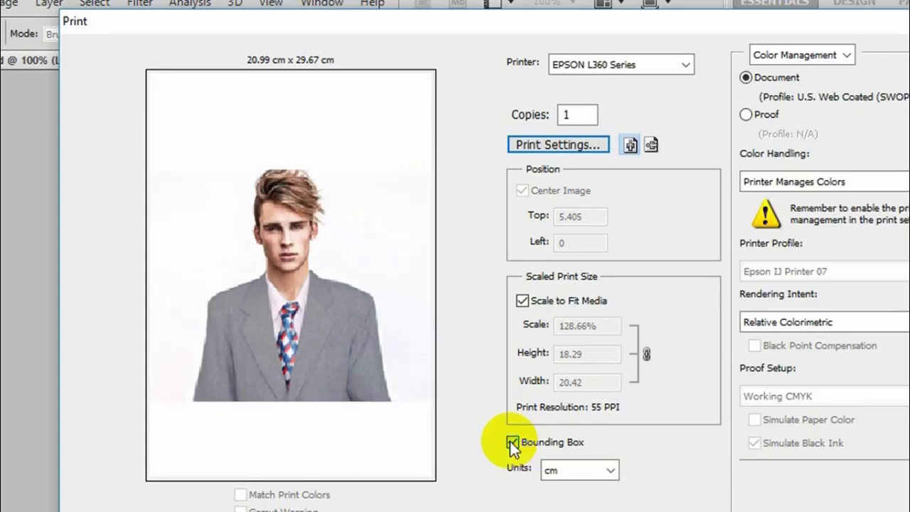
pyautogui.click(512, 441)
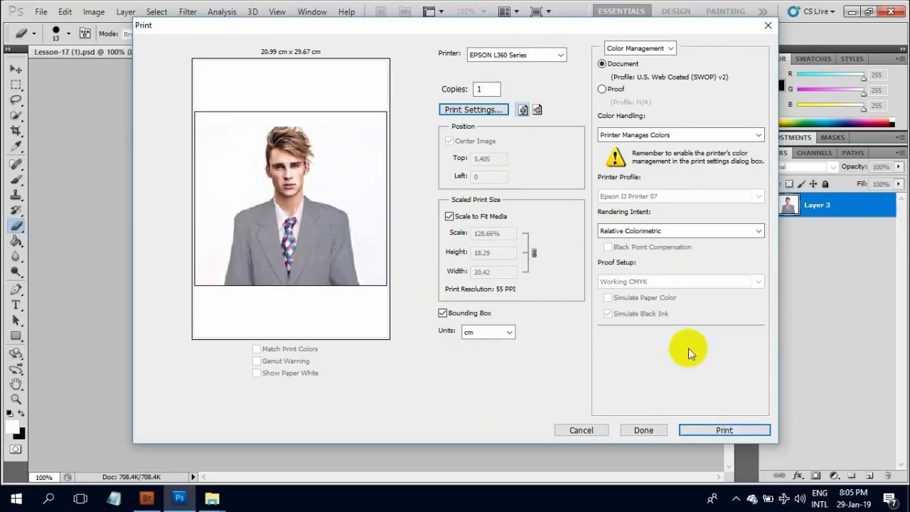
# - Close the Print dialog and minimise Photoshop to reveal the desktop
pyautogui.click(768, 27)
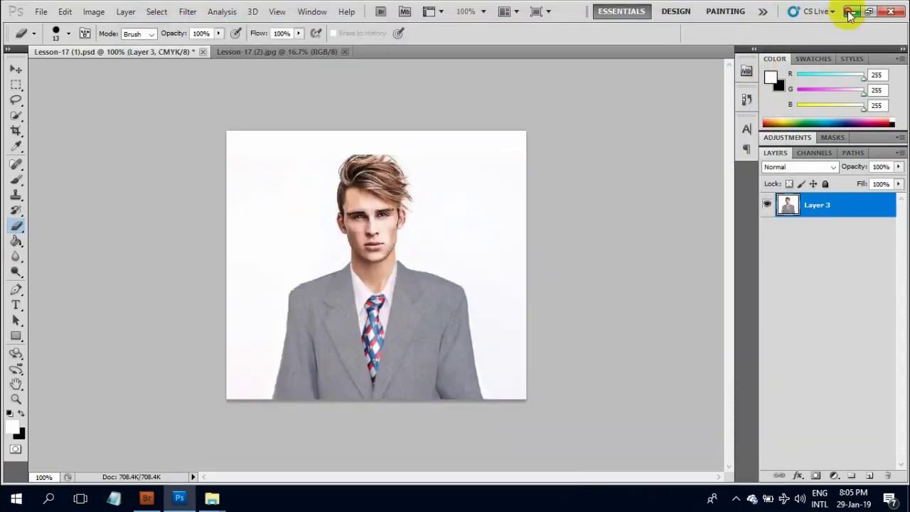
pyautogui.click(849, 12)
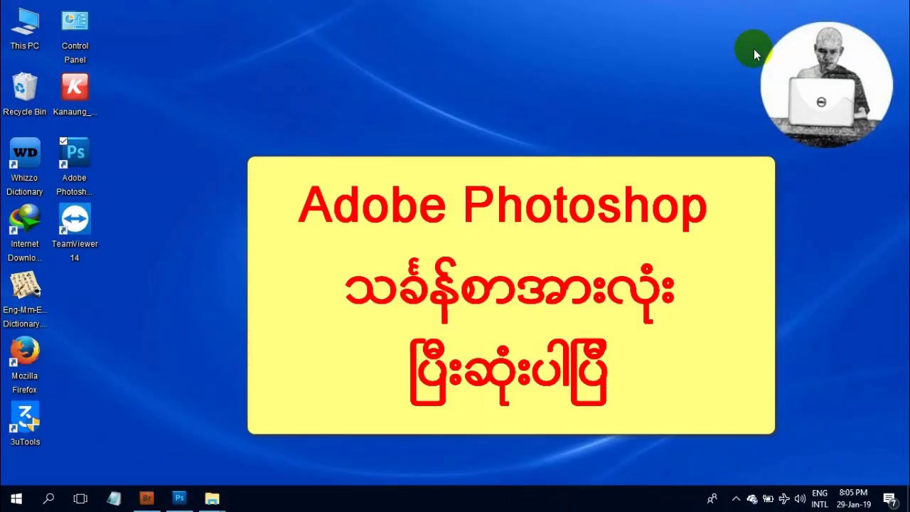